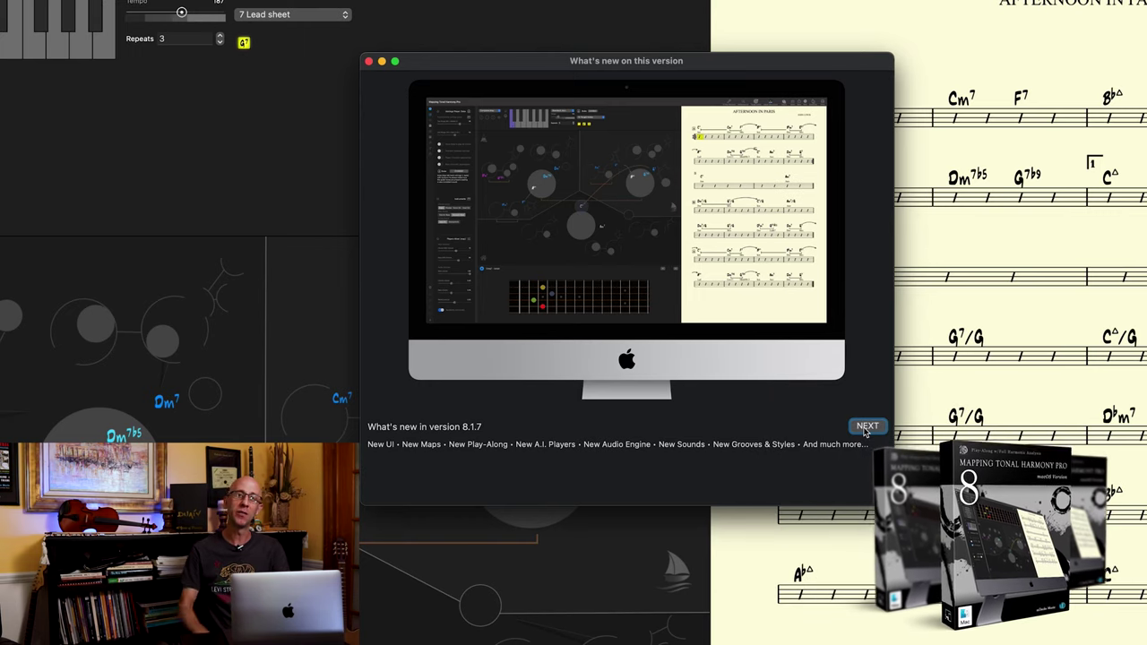
Page through the What's new tour, from Map Themes to the YouTube page, then close it.
{"action": "left_click", "coordinate": [866, 428]}
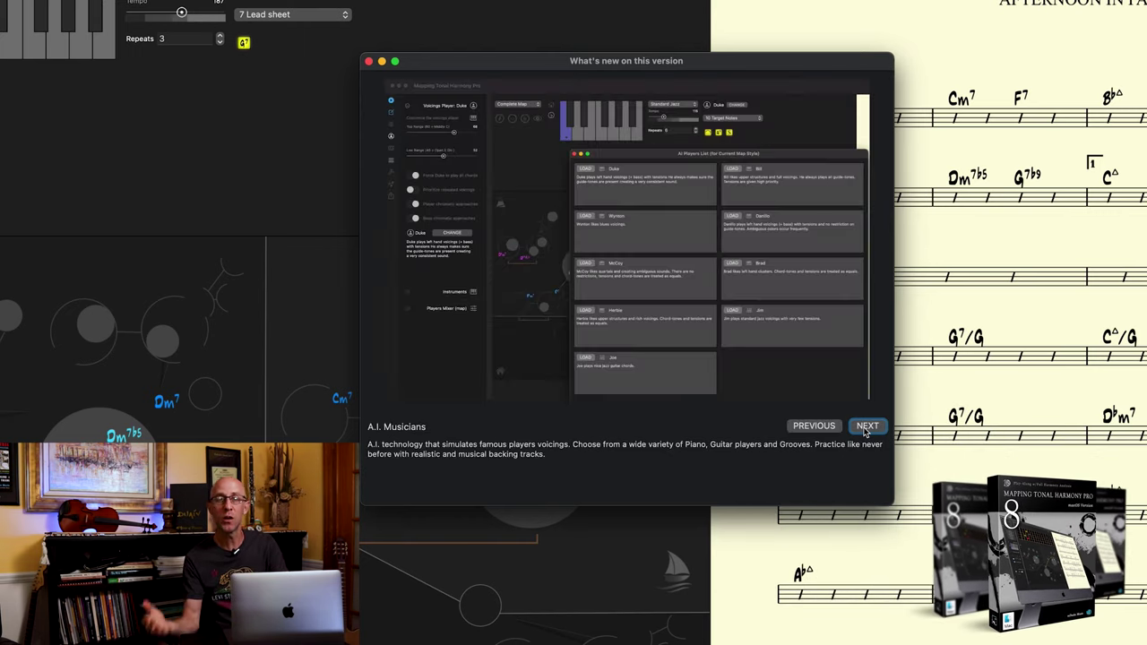
{"action": "left_click", "coordinate": [865, 427]}
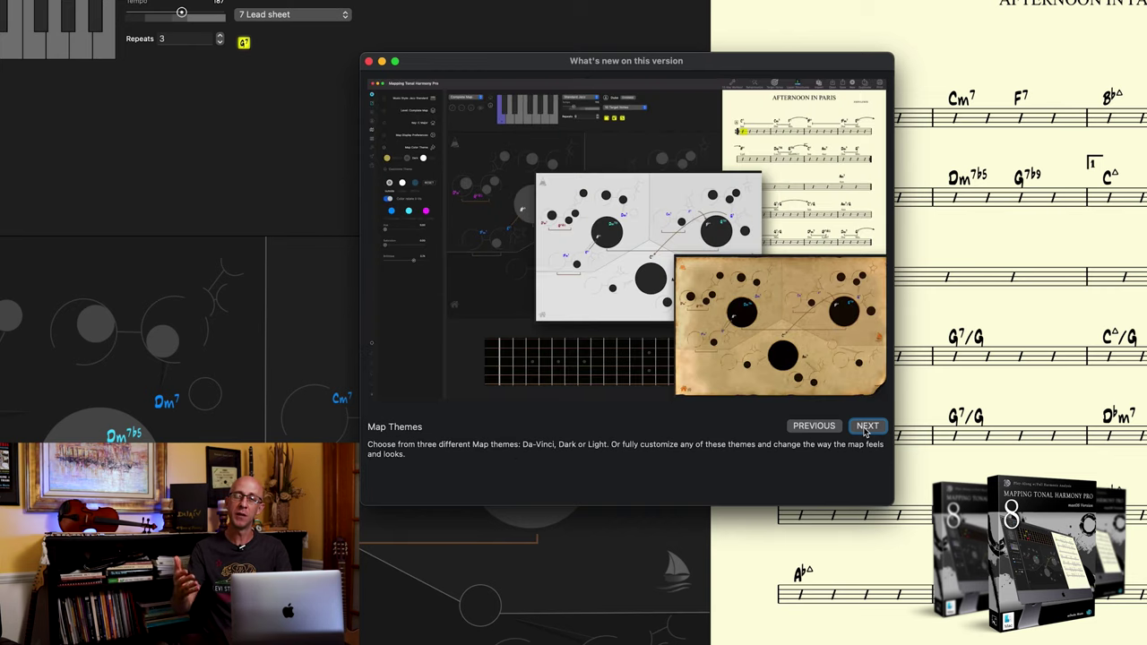
{"action": "left_click", "coordinate": [866, 429]}
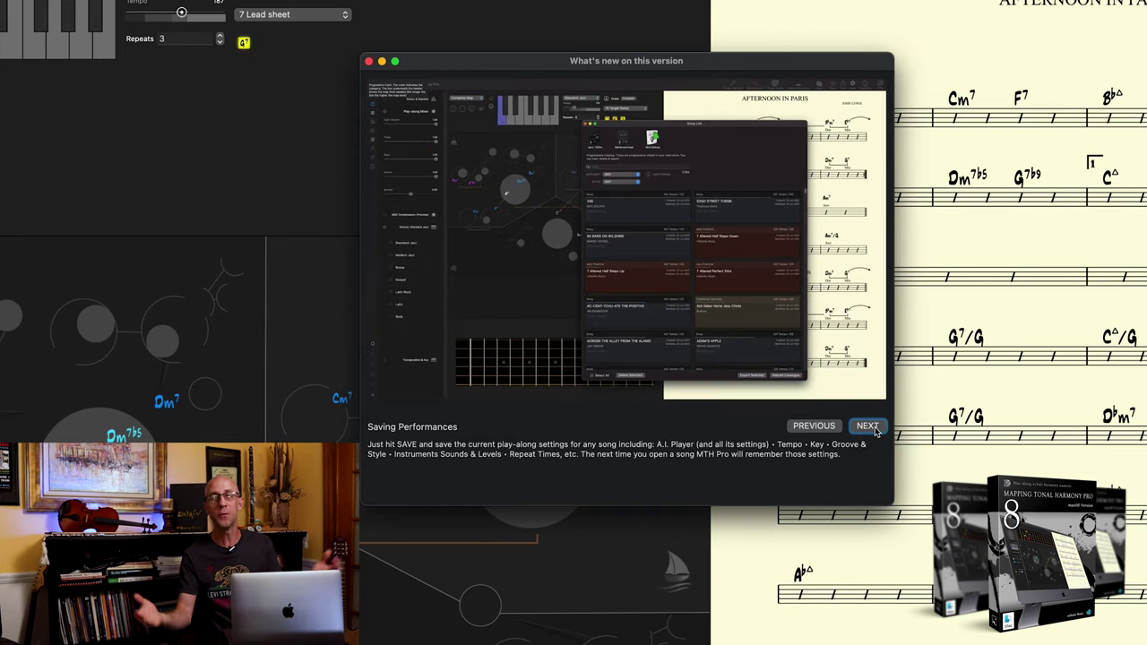
{"action": "left_click", "coordinate": [865, 427]}
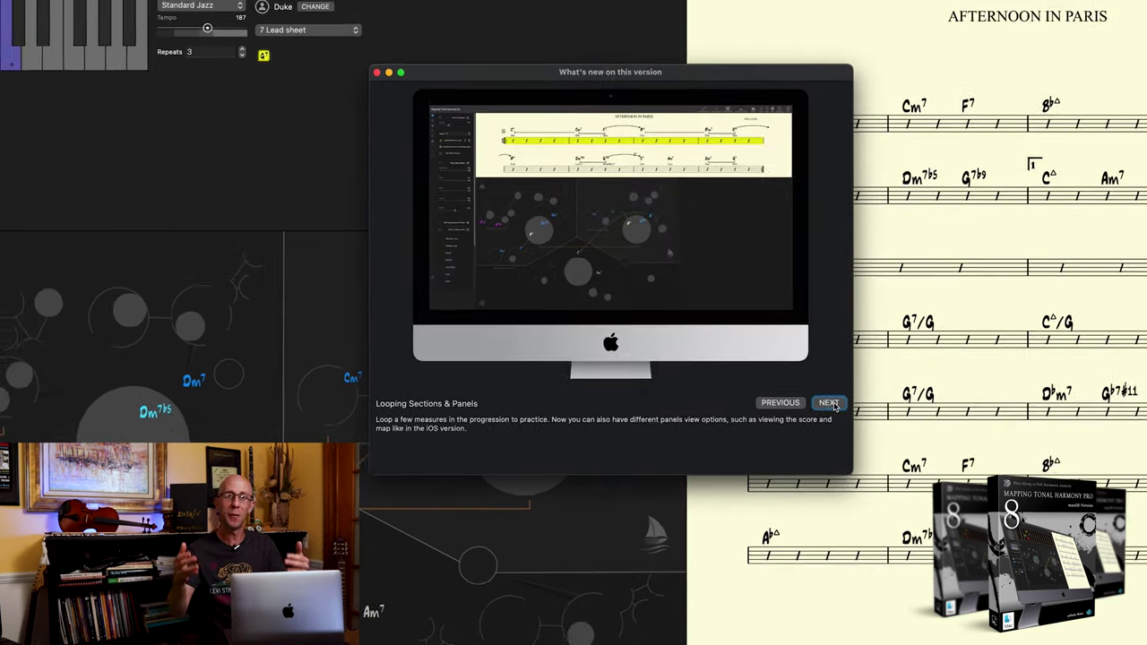
{"action": "left_click", "coordinate": [864, 427]}
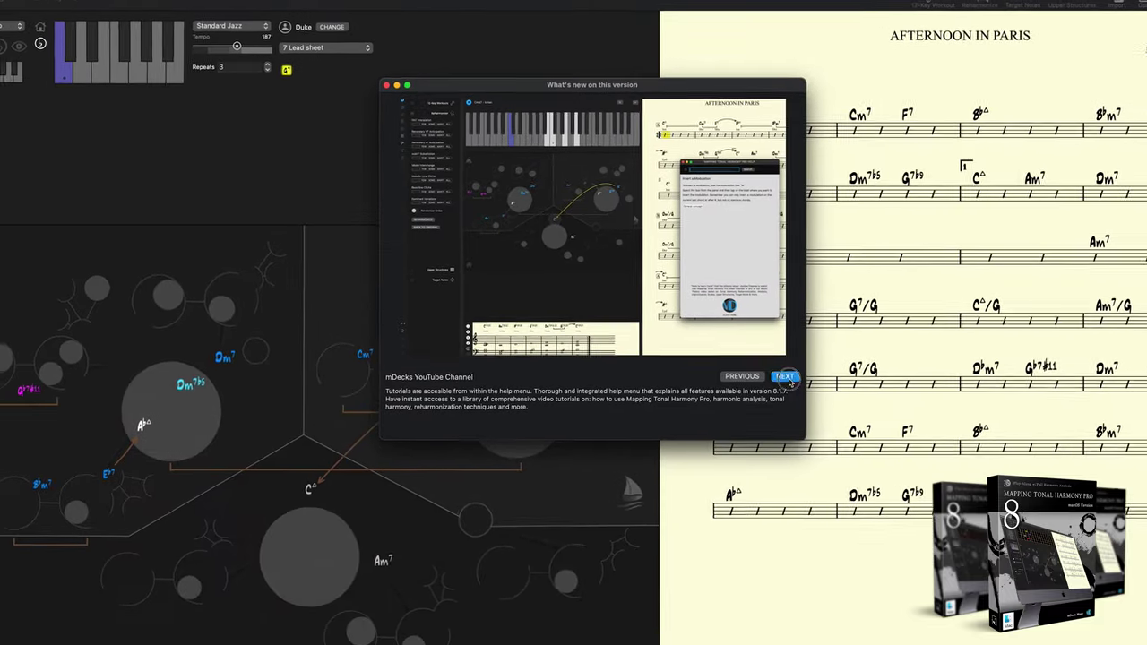
{"action": "left_click", "coordinate": [815, 397]}
{"action": "left_click", "coordinate": [388, 88]}
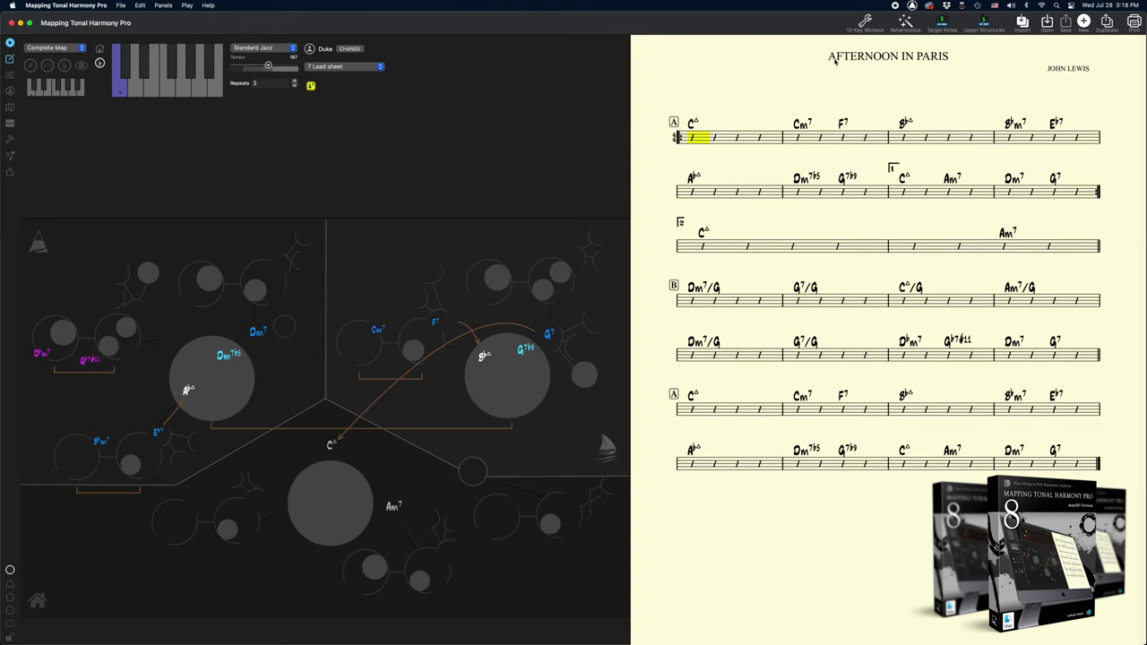
Try the '2 Full analysis less spacing' layout, then settle on '1 Full analysis'.
{"action": "left_click", "coordinate": [340, 72]}
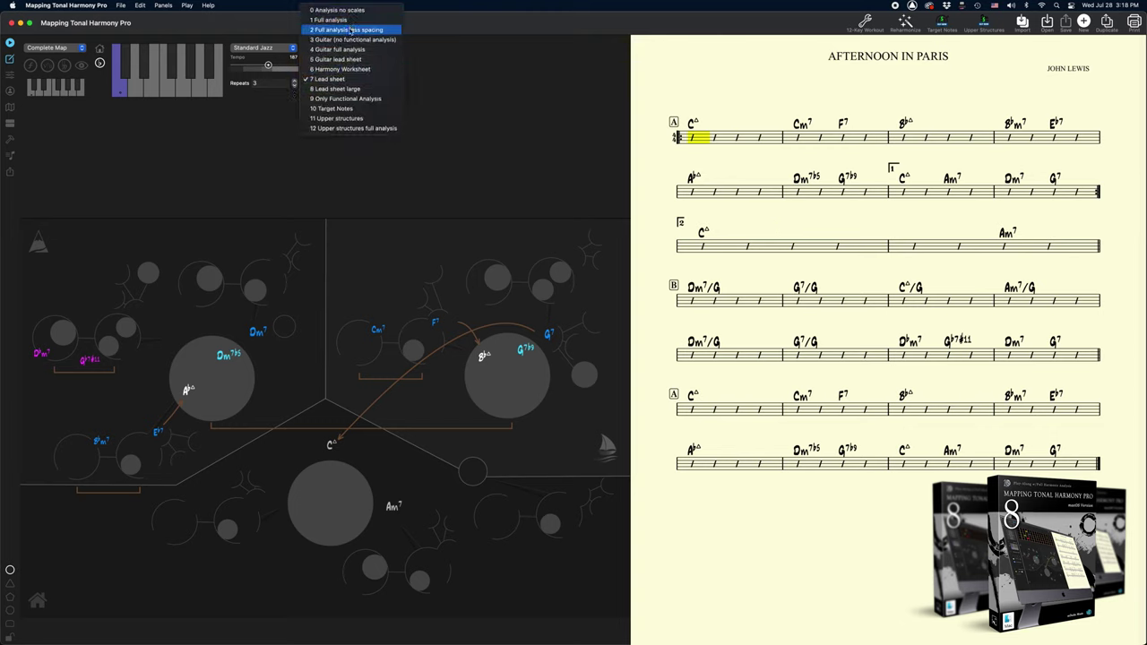
{"action": "left_click", "coordinate": [351, 29]}
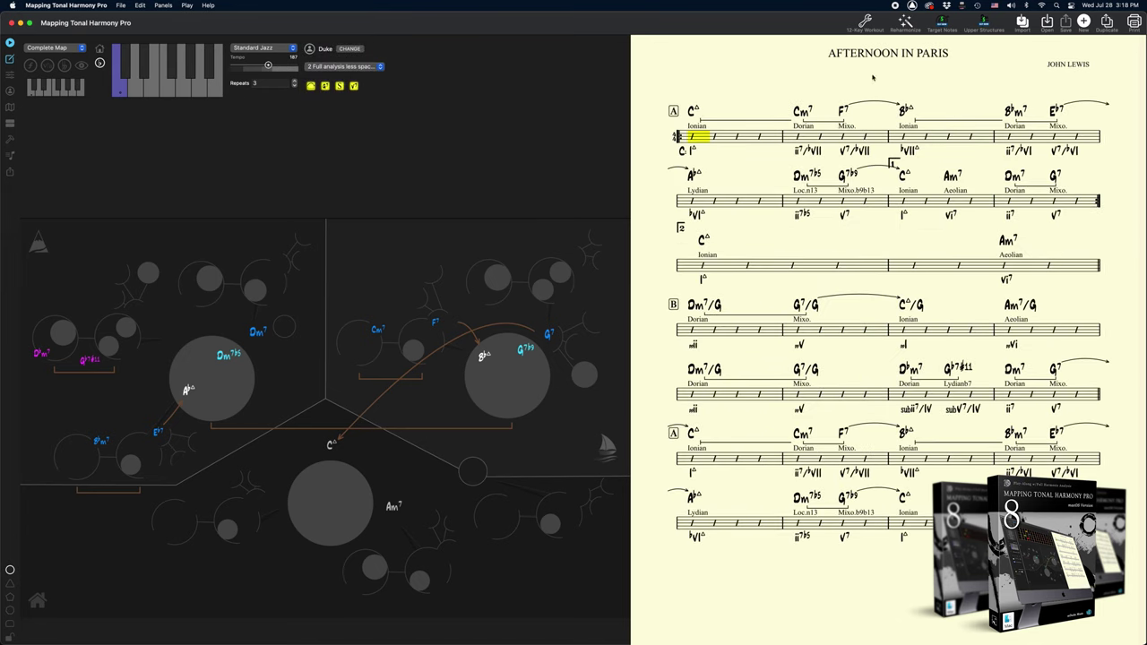
{"action": "left_click", "coordinate": [341, 67]}
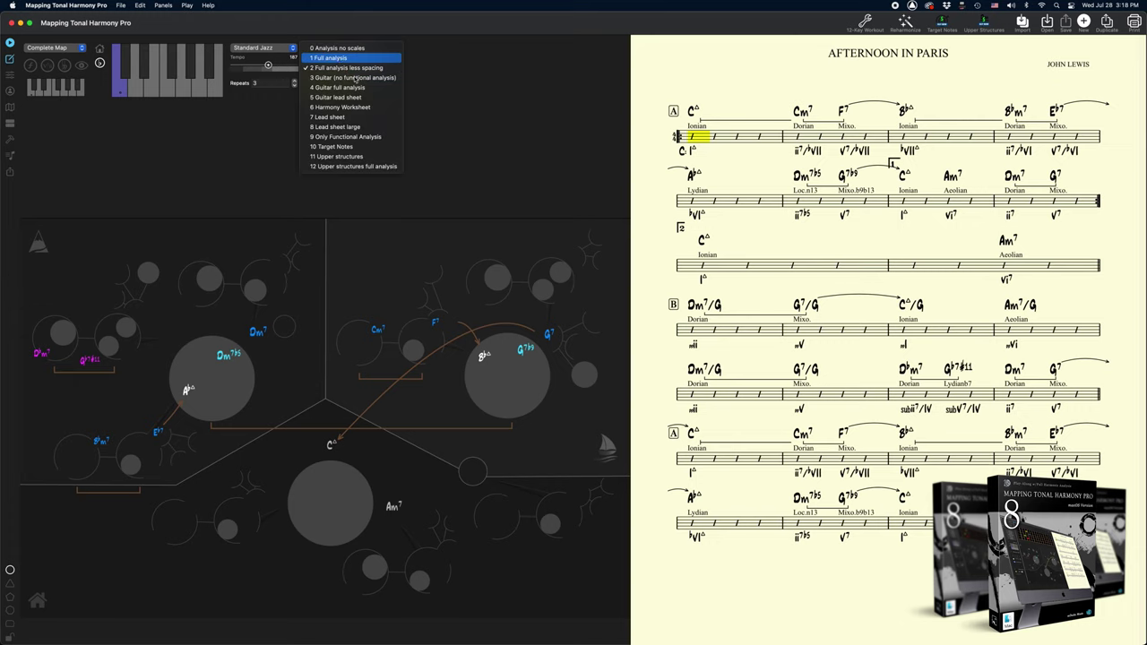
{"action": "left_click", "coordinate": [341, 54]}
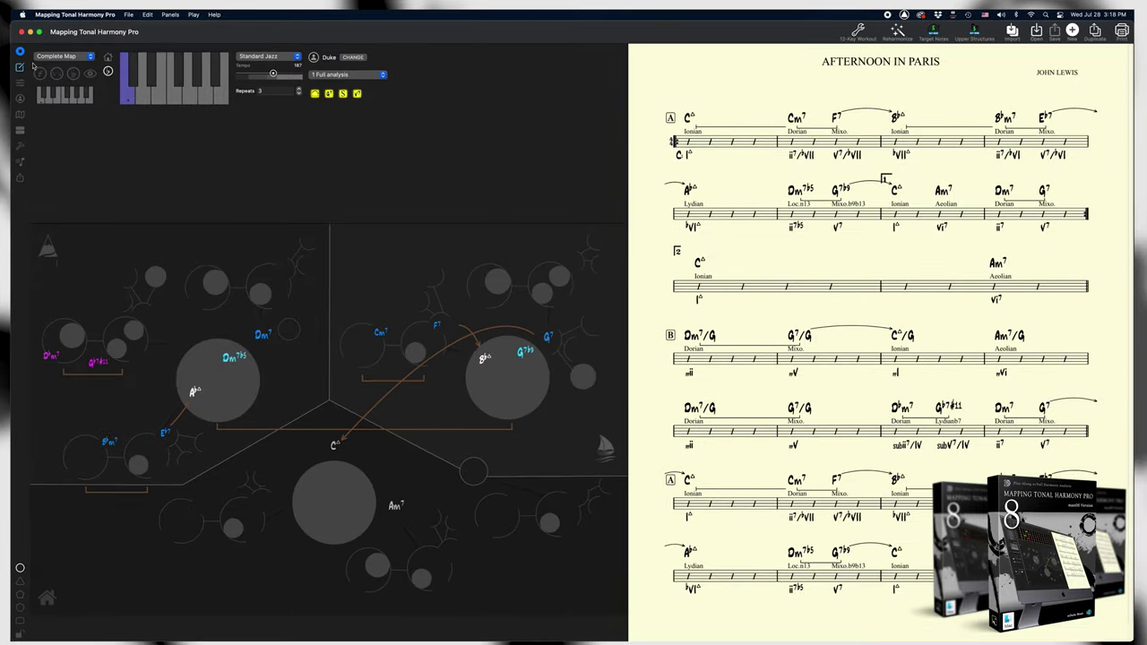
Start playback of Afternoon in Paris from the sidebar Play button.
{"action": "left_click", "coordinate": [139, 89]}
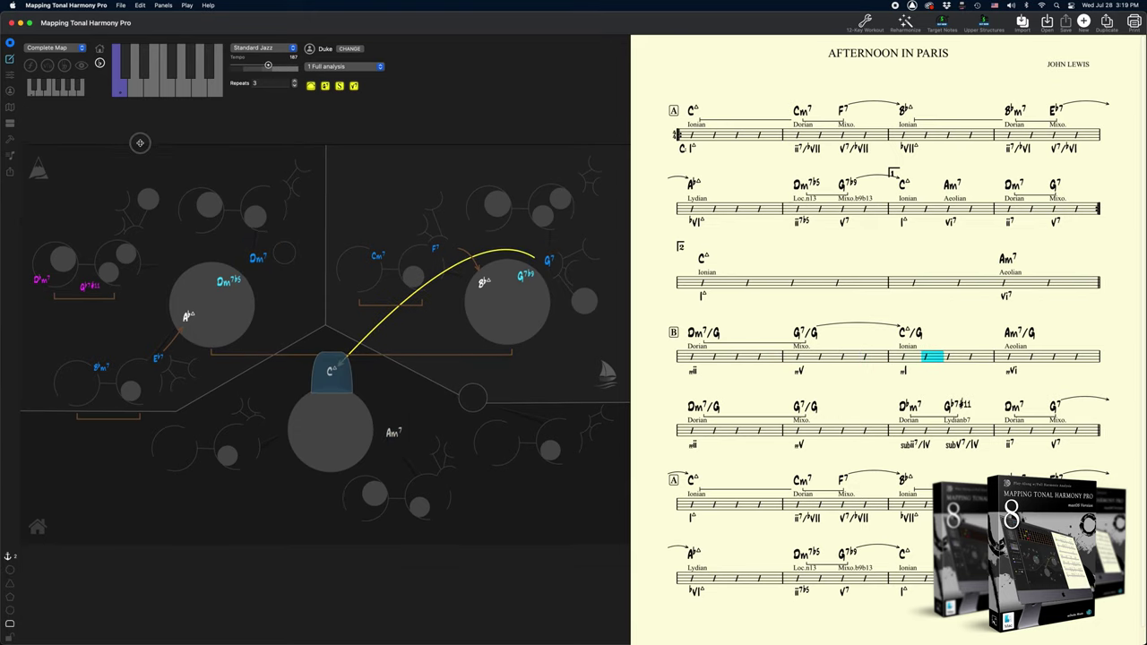
Drag the map–score divider to the right to widen the chord map.
{"action": "left_click_drag", "start_coordinate": [631, 261], "coordinate": [688, 252]}
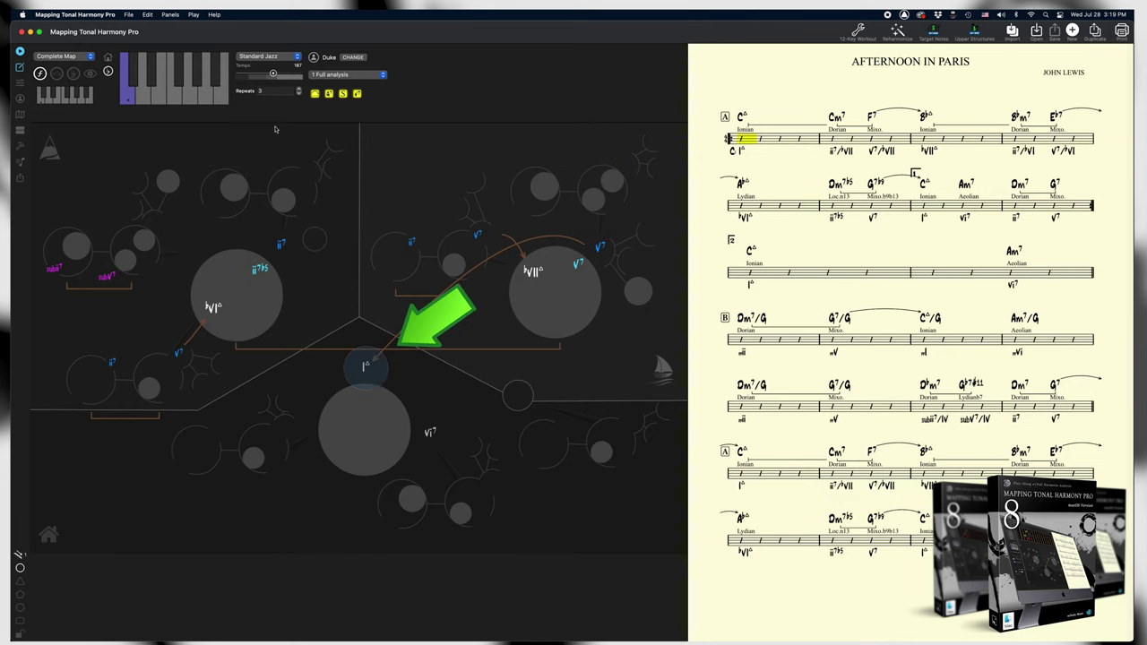
Compare chord-name and function labels on the map, then jump playback to the G7♭9 and G7 bars.
{"action": "left_click", "coordinate": [41, 73]}
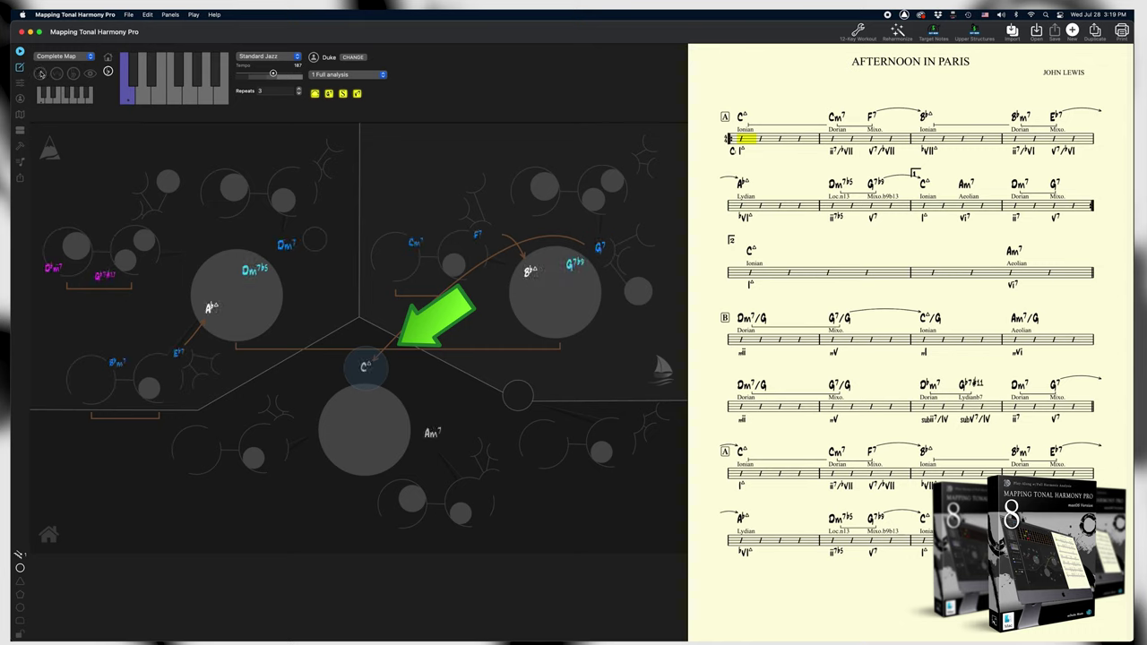
{"action": "left_click", "coordinate": [41, 74]}
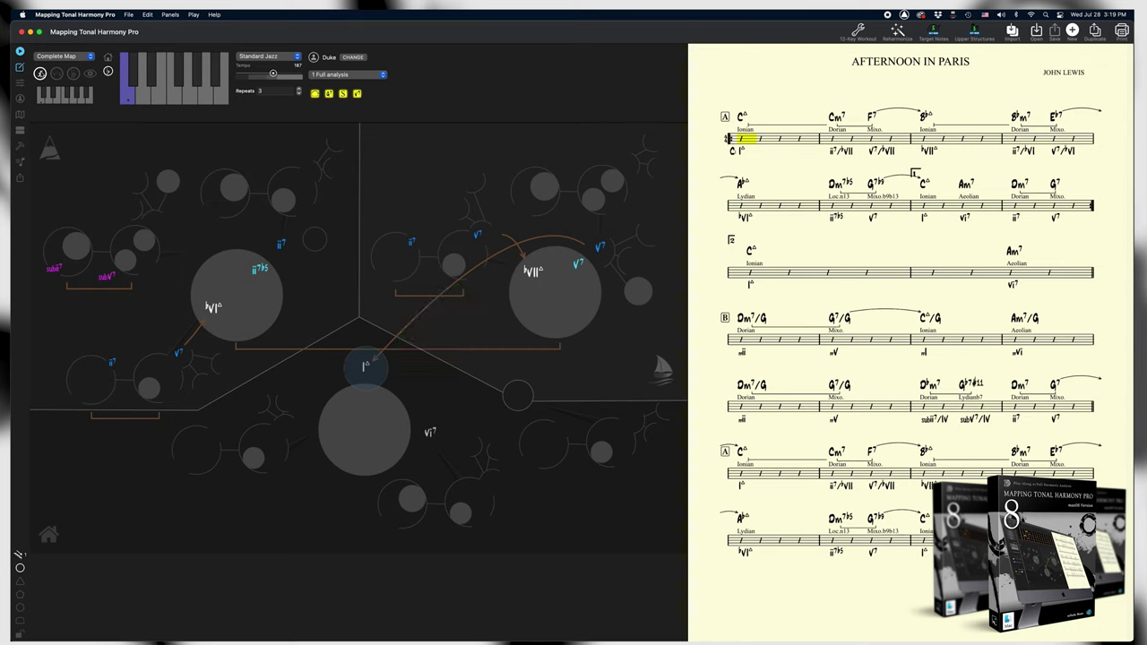
{"action": "left_click", "coordinate": [875, 208]}
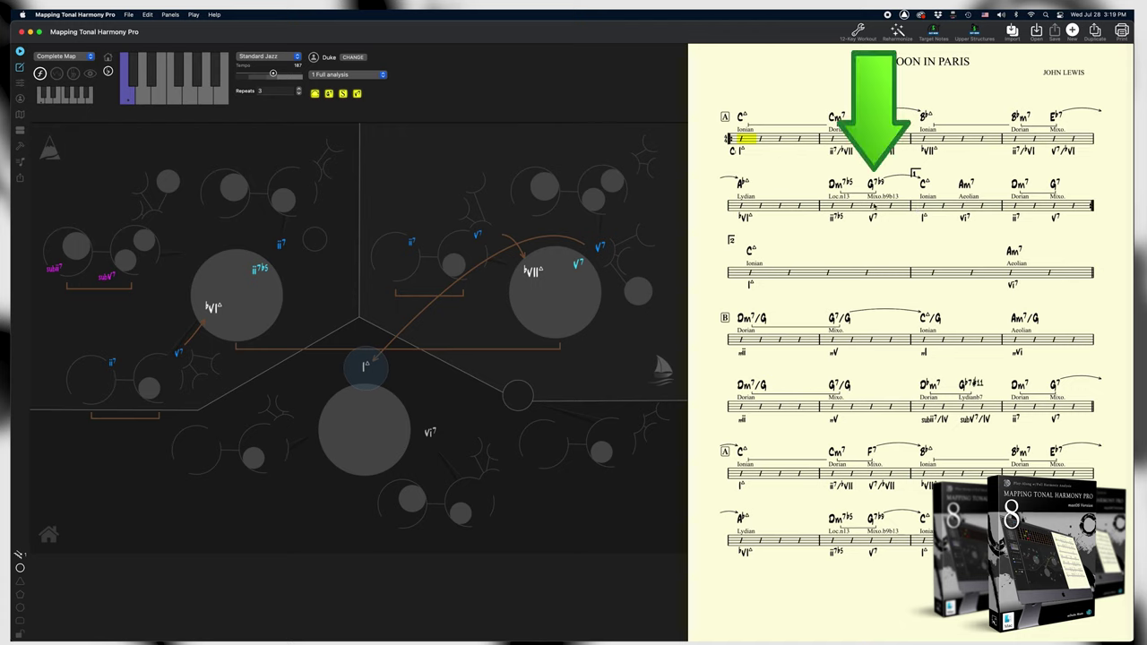
{"action": "left_click", "coordinate": [1058, 211]}
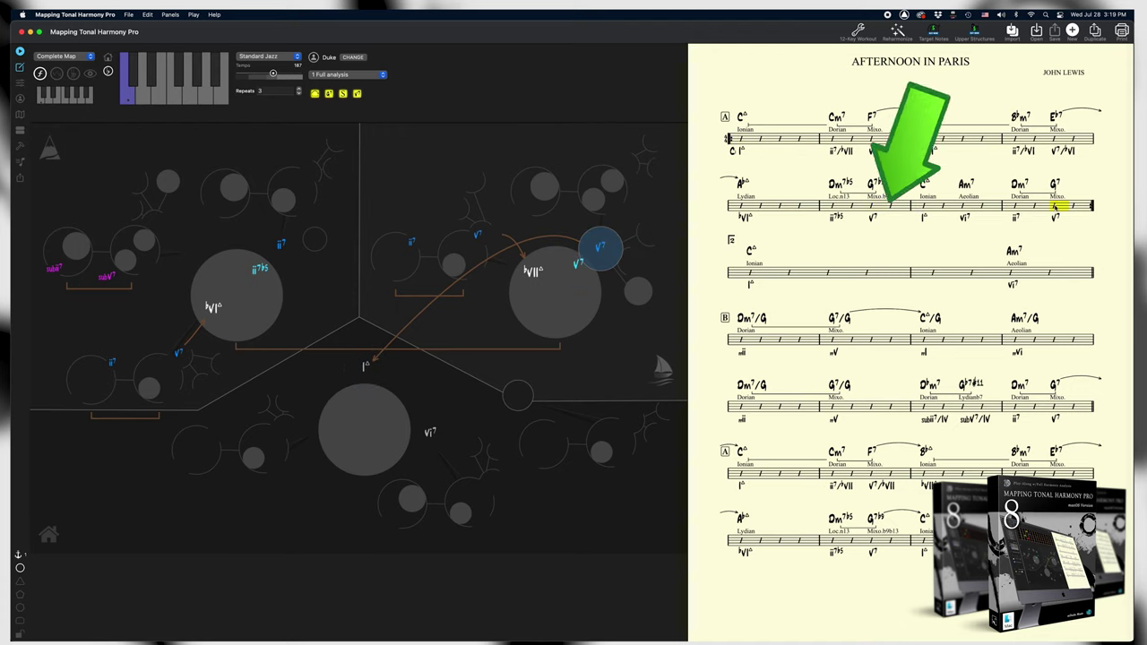
Toggle the map labels again, ending with Roman-numeral functions shown.
{"action": "left_click", "coordinate": [40, 73]}
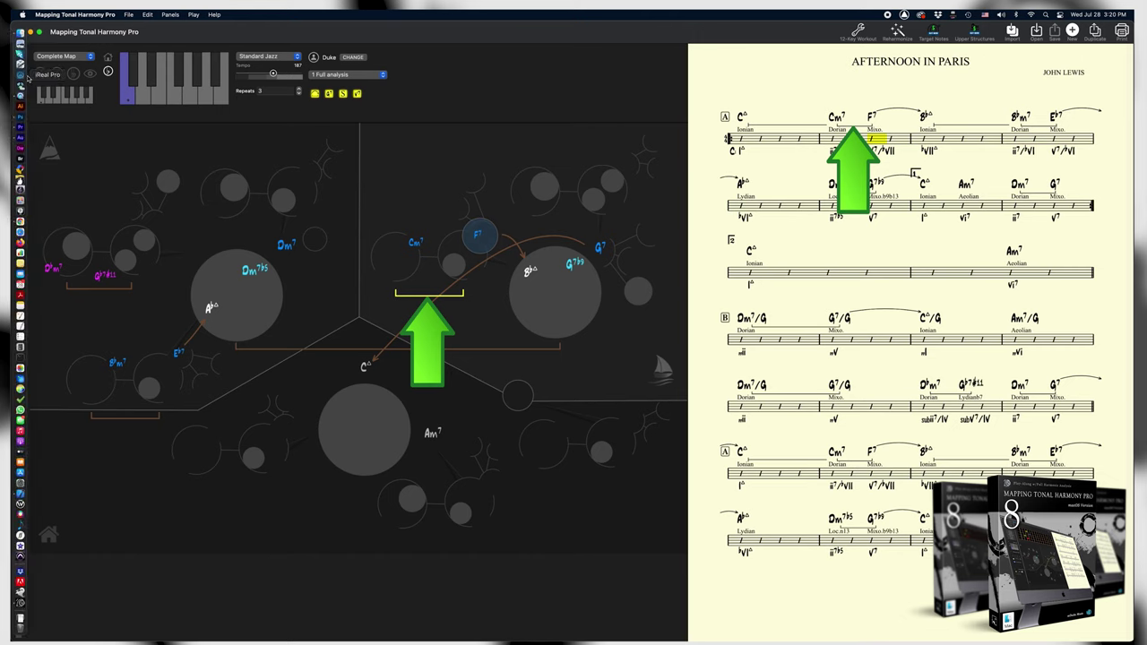
{"action": "left_click", "coordinate": [39, 72]}
{"action": "left_click", "coordinate": [56, 72]}
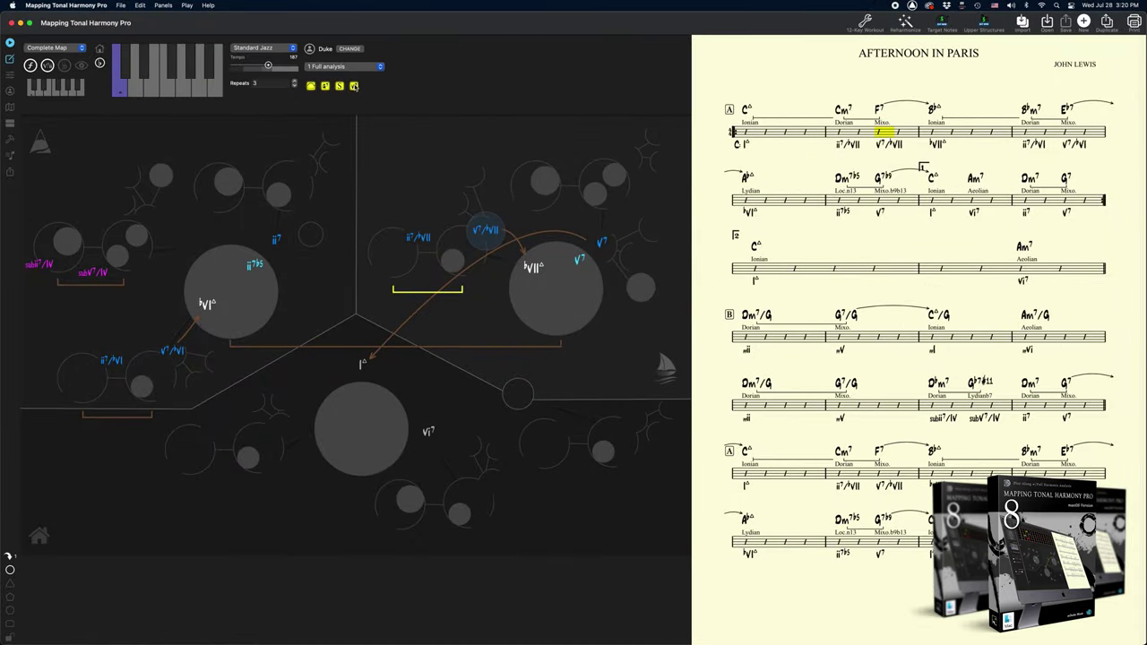
Toggle the score's mode names and Roman numerals off and on, then choose '7 Lead sheet'.
{"action": "left_click", "coordinate": [354, 86]}
{"action": "left_click", "coordinate": [339, 86]}
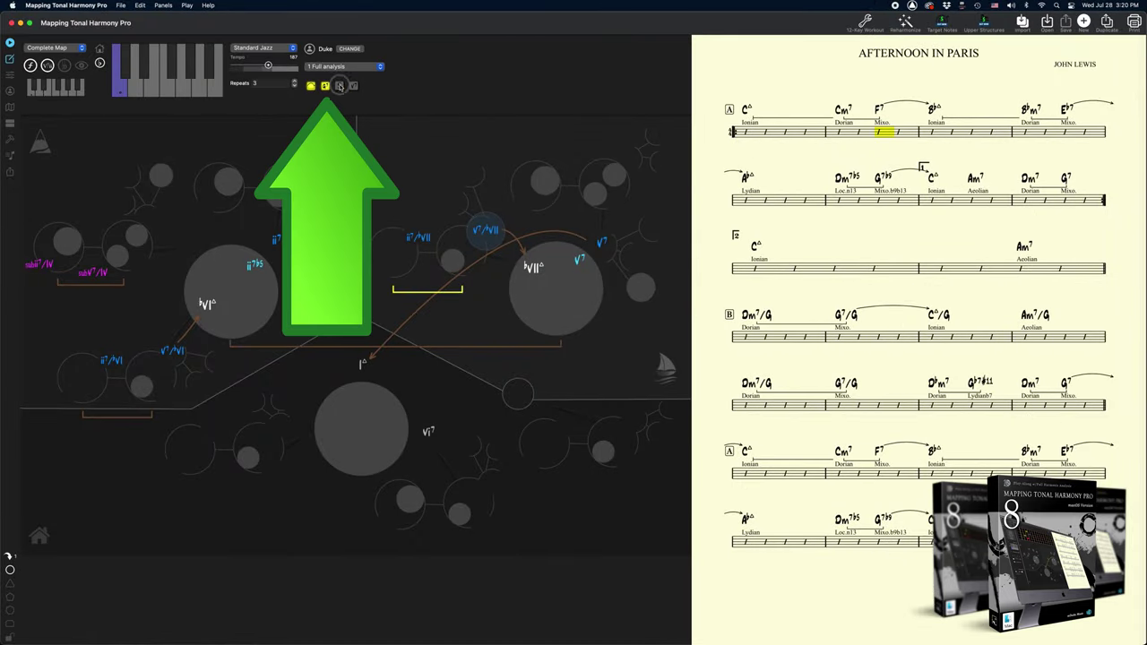
{"action": "left_click", "coordinate": [340, 86]}
{"action": "left_click", "coordinate": [354, 86]}
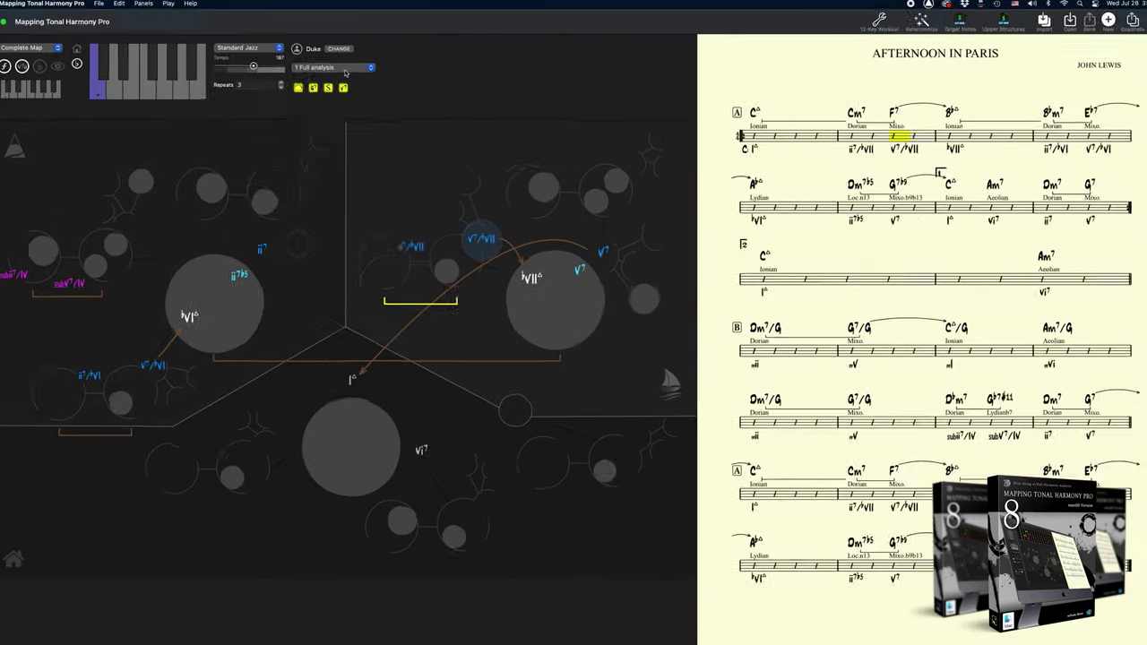
{"action": "left_click", "coordinate": [349, 68]}
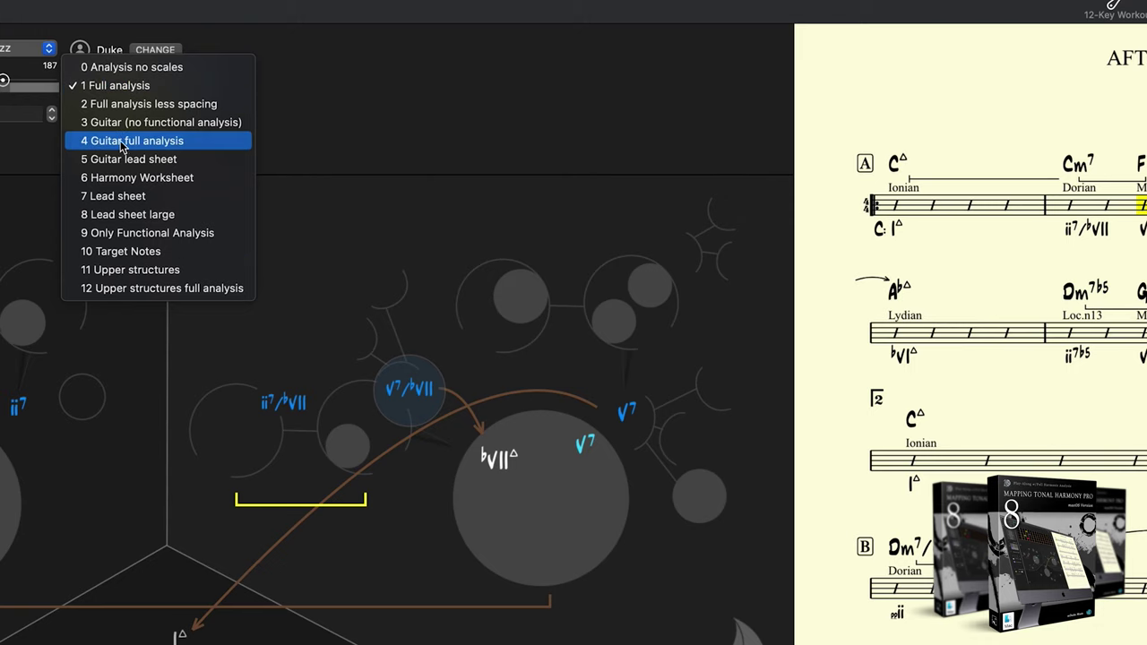
{"action": "left_click", "coordinate": [125, 195]}
Try '8 Lead sheet large', then switch the score to '4 Guitar full analysis'.
{"action": "left_click", "coordinate": [144, 85]}
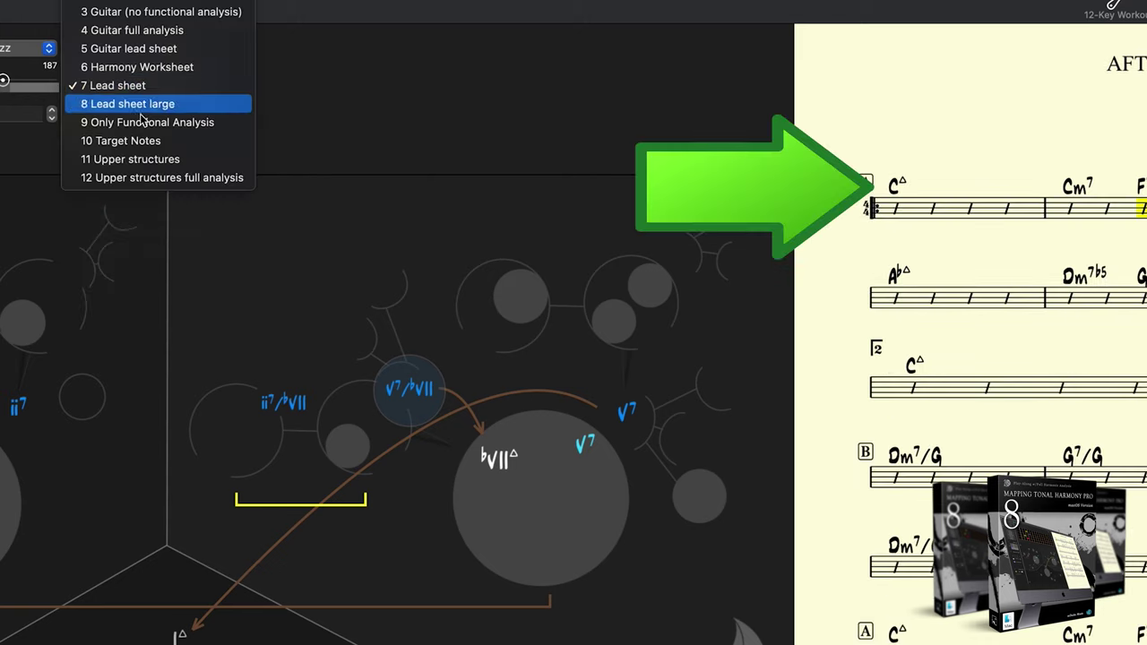
{"action": "left_click", "coordinate": [139, 108]}
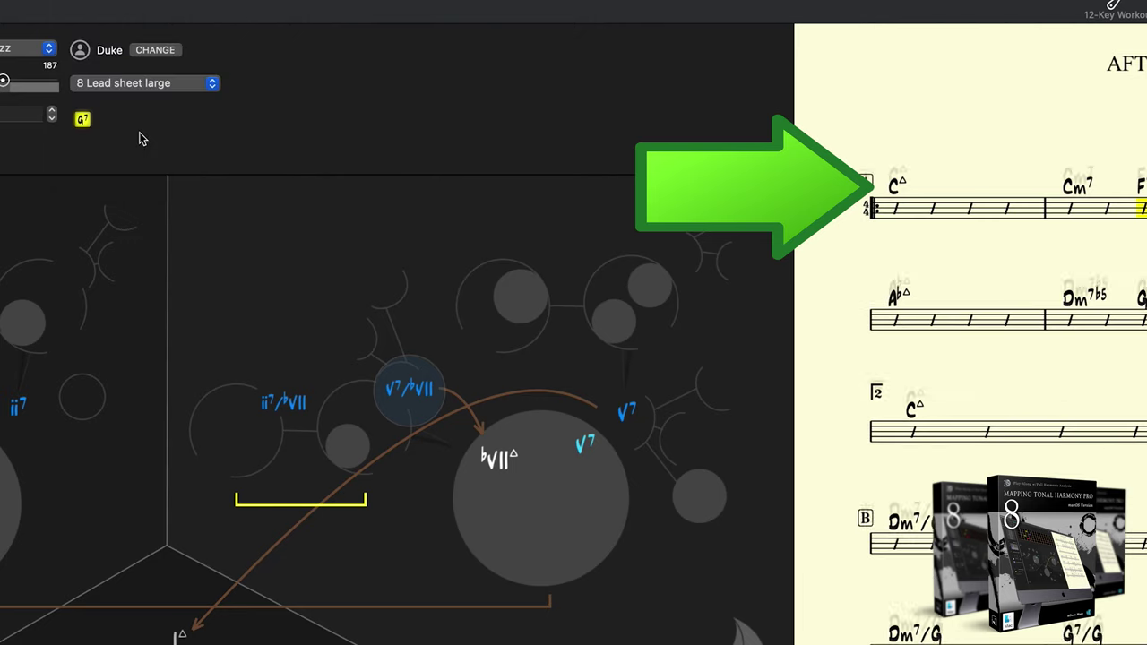
{"action": "left_click", "coordinate": [146, 85]}
{"action": "left_click", "coordinate": [178, 11]}
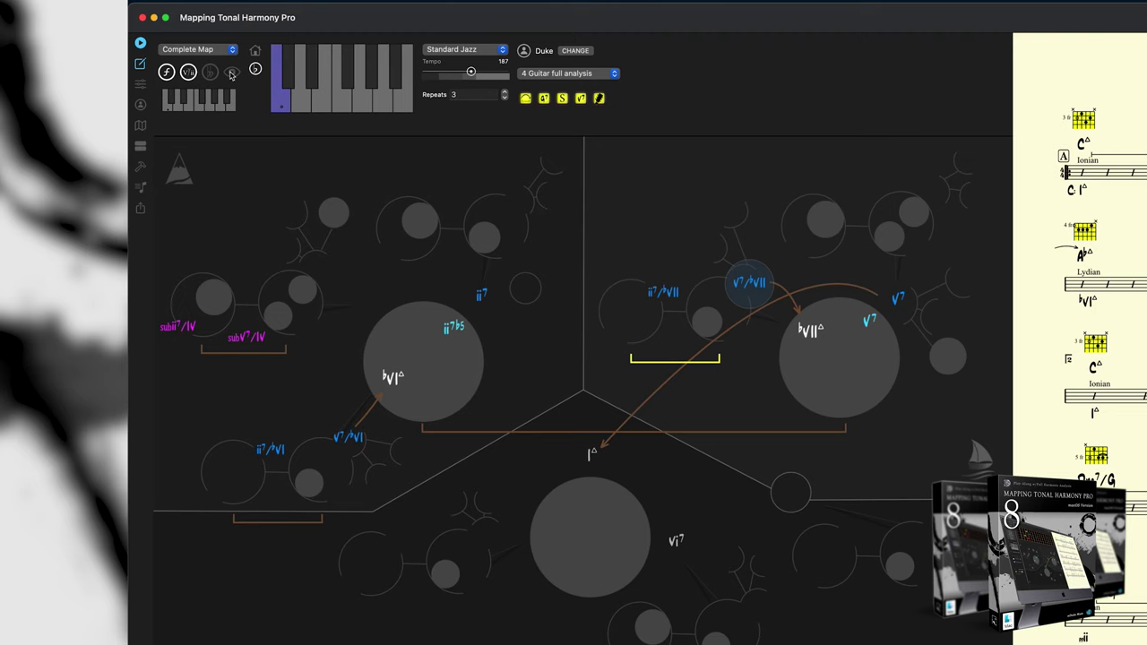
Show and hide every possible chord path on the map, then transpose the song to D.
{"action": "left_click", "coordinate": [231, 73]}
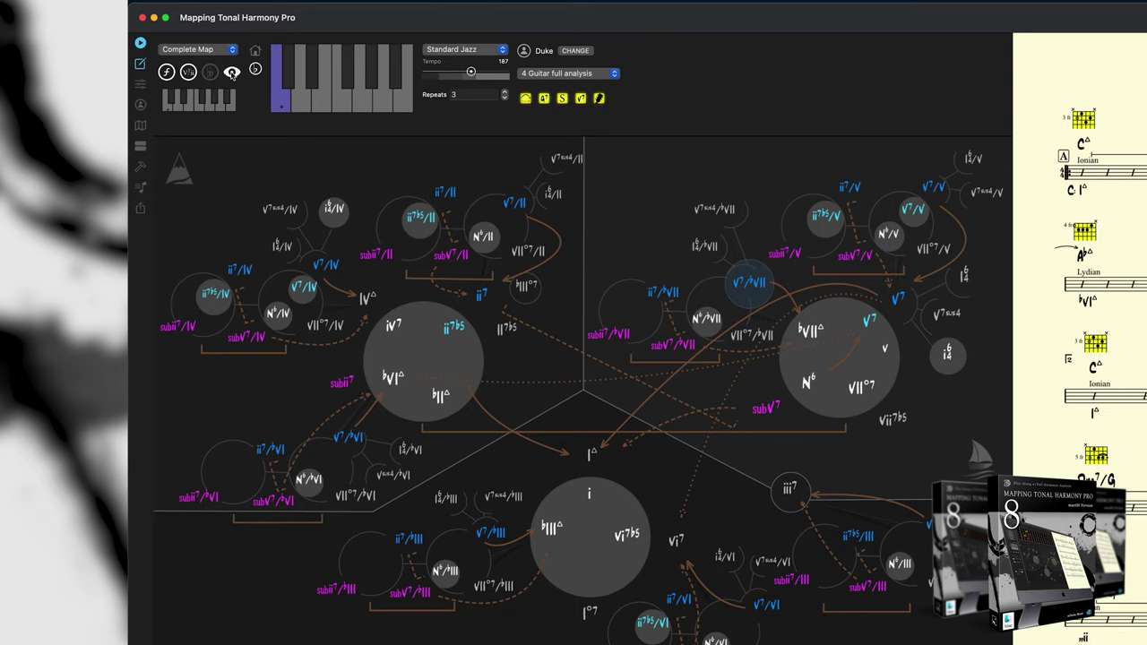
{"action": "left_click", "coordinate": [231, 72]}
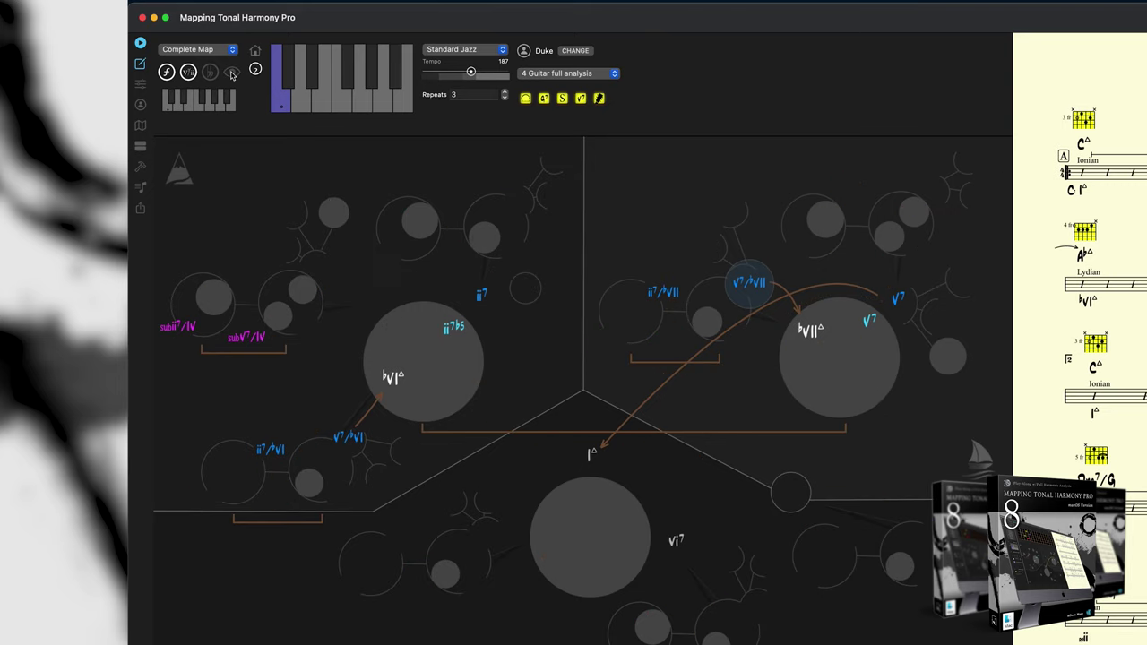
{"action": "left_click", "coordinate": [304, 105]}
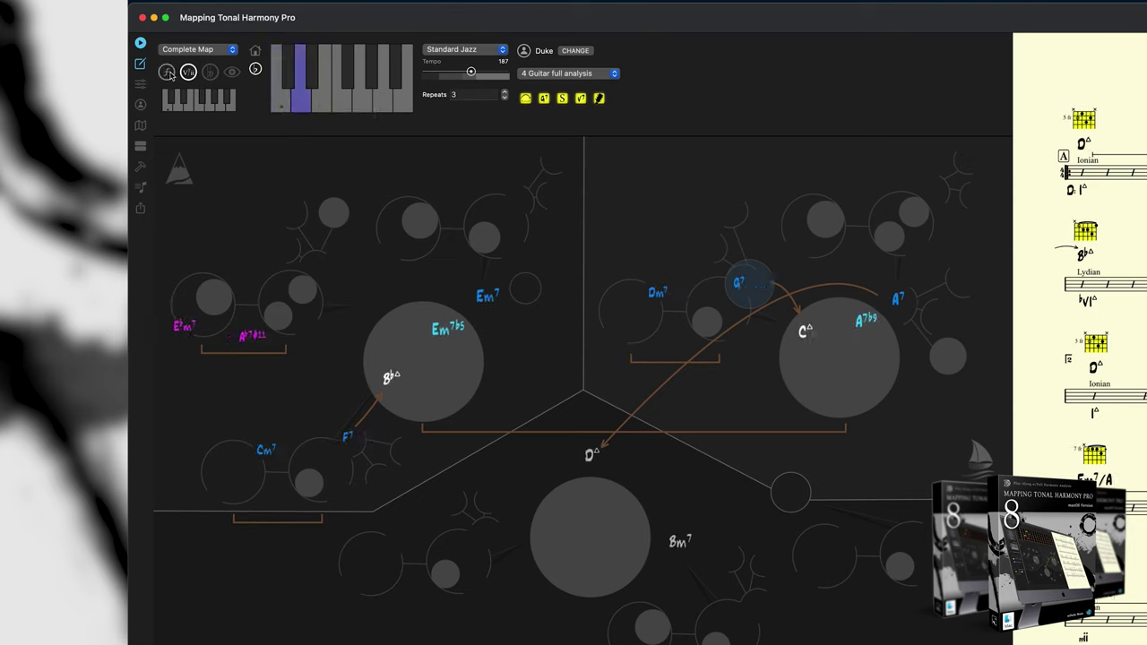
Toggle Roman numerals and secondary targets, return to chord names, and go from C back to D.
{"action": "left_click", "coordinate": [167, 73]}
{"action": "left_click", "coordinate": [188, 73]}
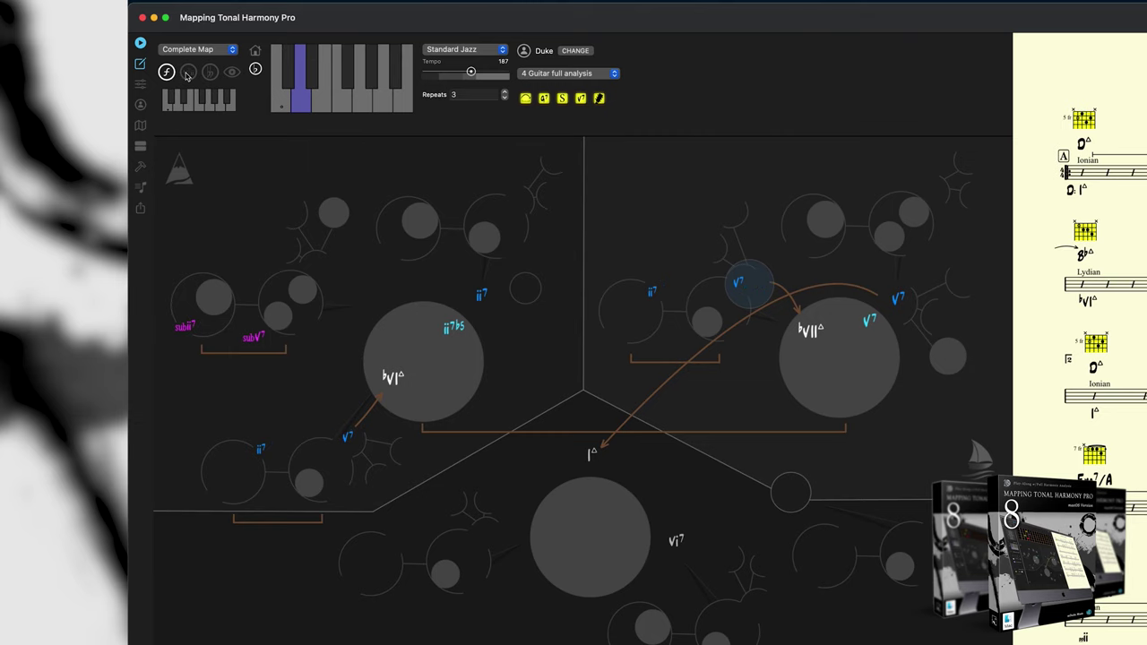
{"action": "left_click", "coordinate": [166, 73]}
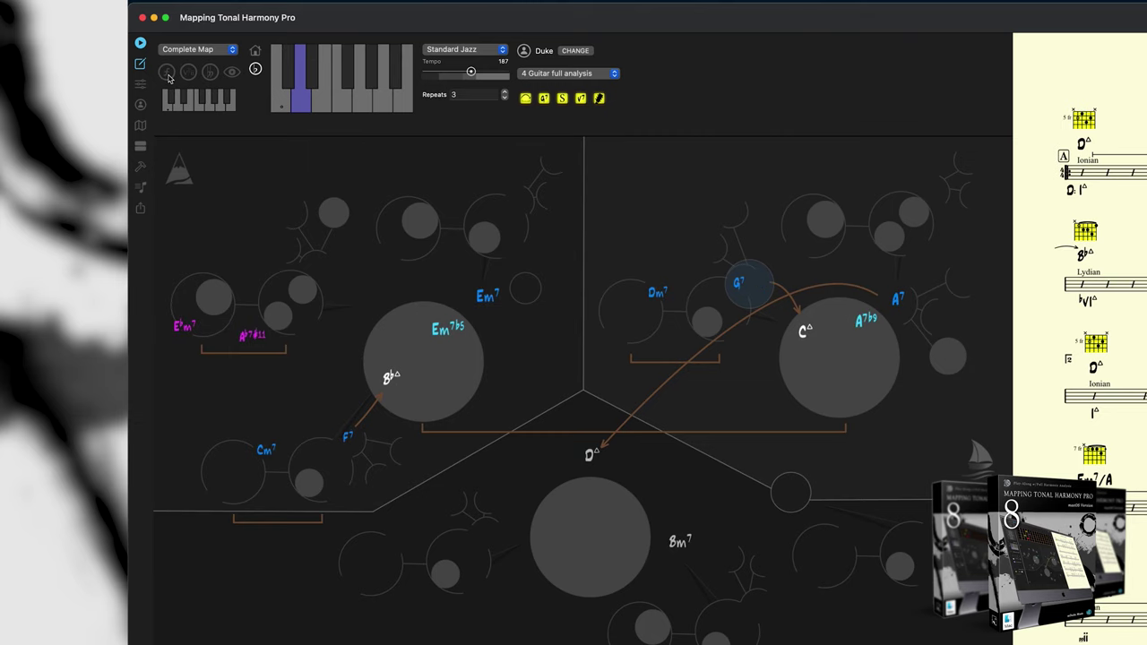
{"action": "left_click", "coordinate": [279, 104]}
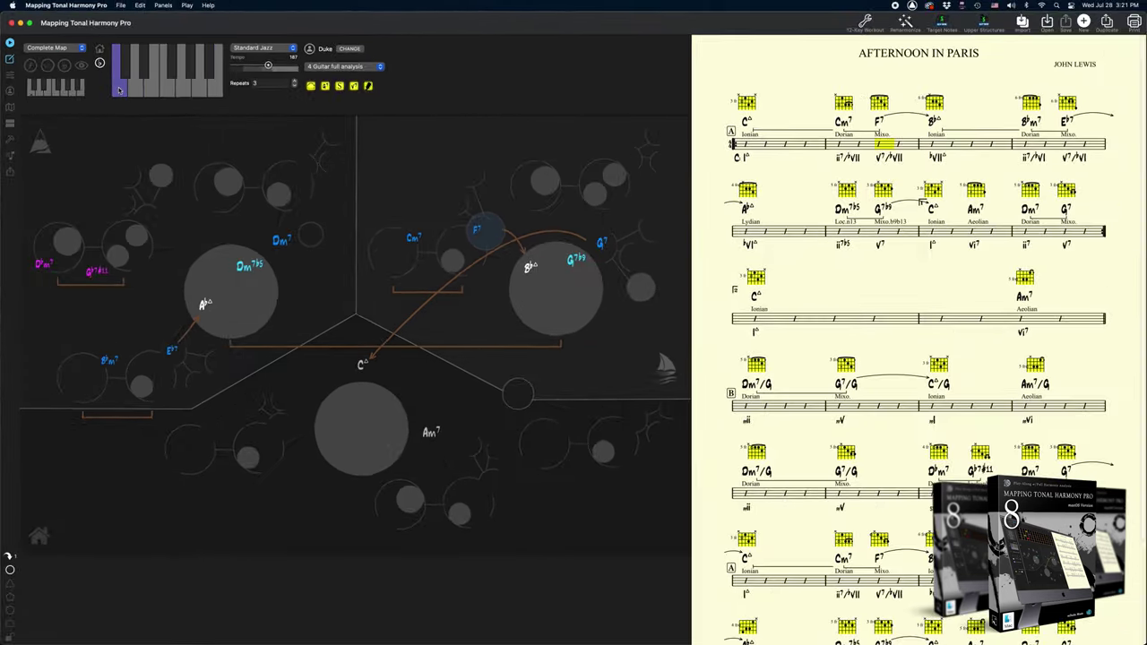
{"action": "left_click", "coordinate": [135, 90]}
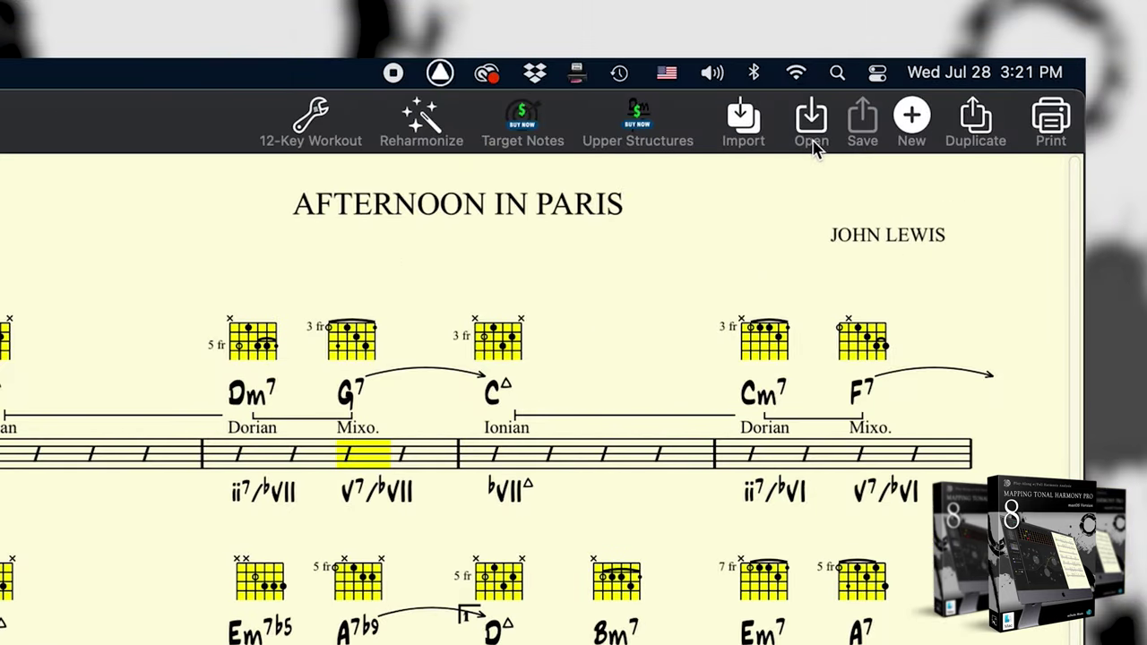
Open the song catalog, move and enlarge it, and dismiss the Jazz 1300+ add-on notice.
{"action": "left_click", "coordinate": [812, 143]}
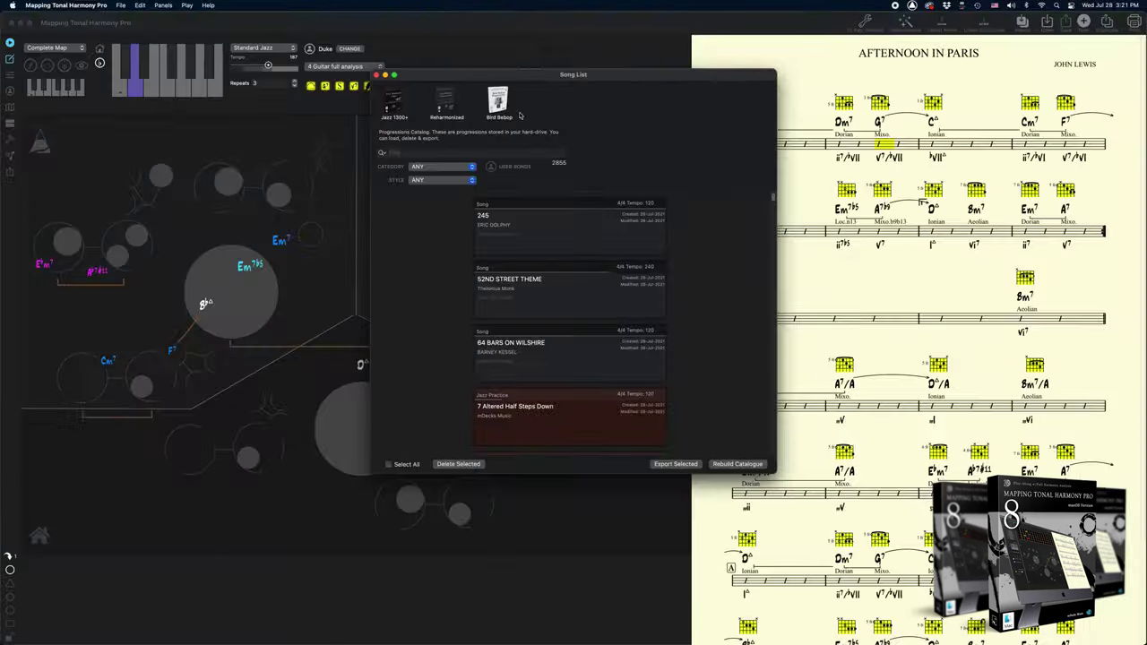
{"action": "left_click_drag", "start_coordinate": [535, 77], "coordinate": [429, 65]}
{"action": "left_click_drag", "start_coordinate": [669, 456], "coordinate": [712, 553]}
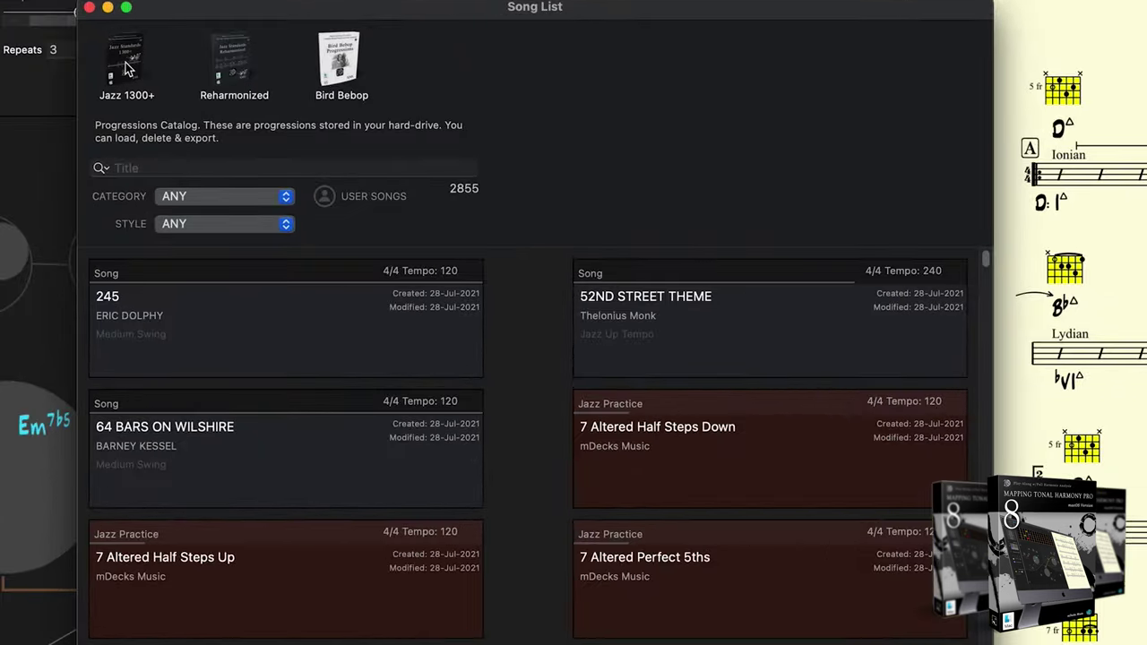
{"action": "left_click", "coordinate": [126, 68]}
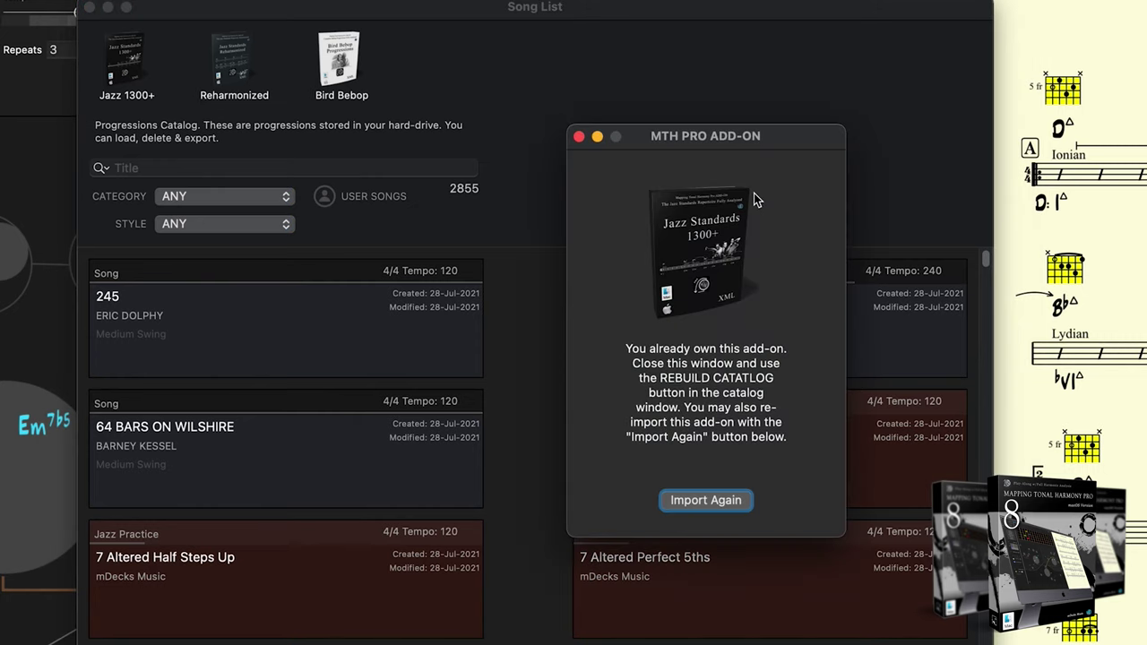
{"action": "left_click", "coordinate": [579, 139]}
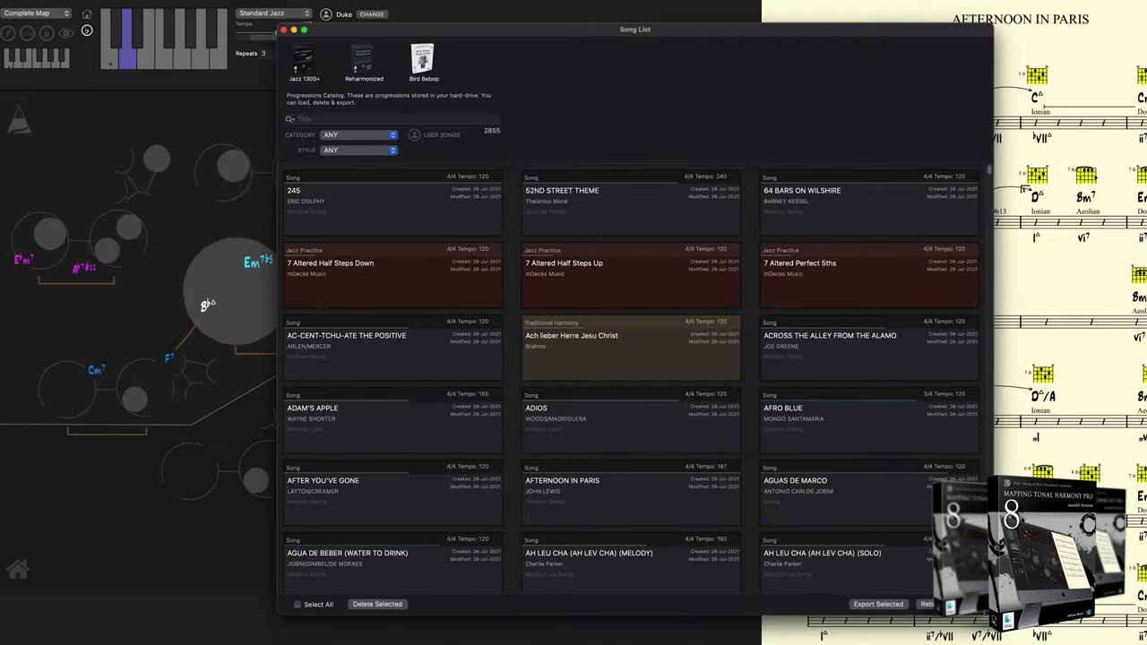
Search the catalog titles for 'desa' and load Desafinado.
{"action": "scroll", "coordinate": [558, 344], "scroll_direction": "down", "scroll_amount": 15}
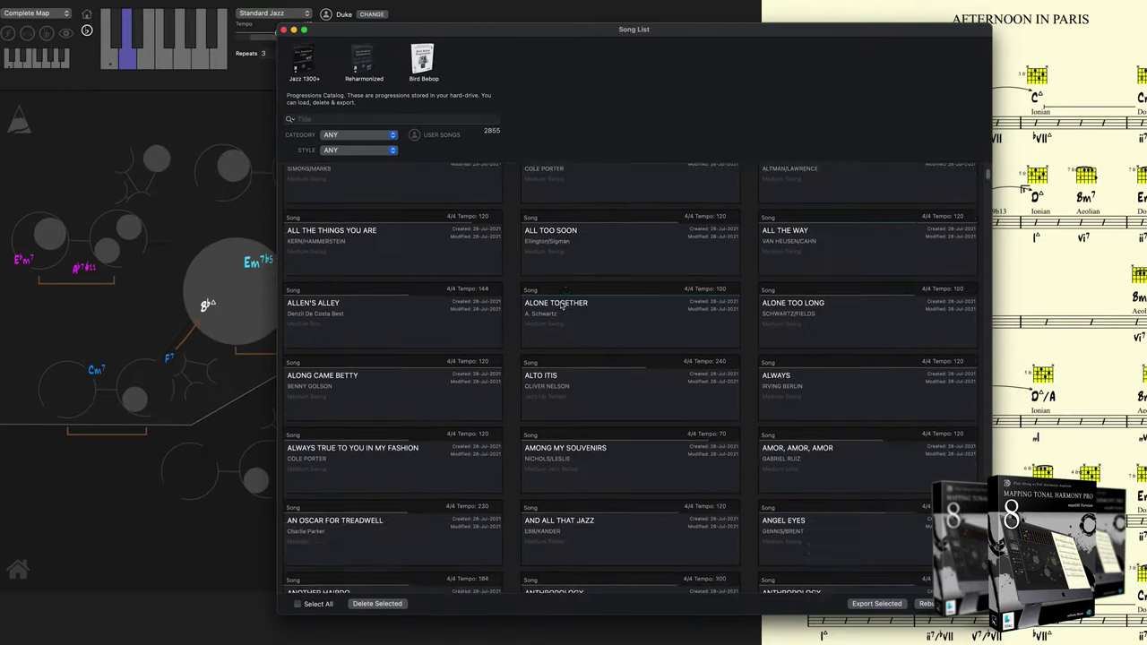
{"action": "scroll", "coordinate": [550, 303], "scroll_direction": "down", "scroll_amount": 12}
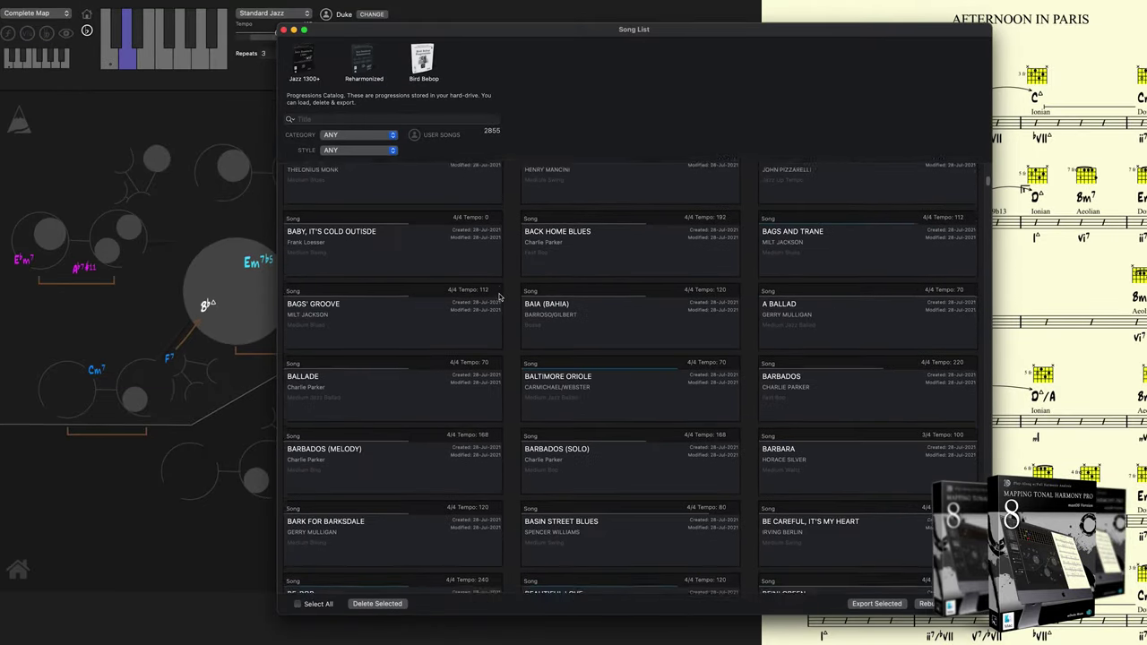
{"action": "scroll", "coordinate": [475, 296], "scroll_direction": "down", "scroll_amount": 15}
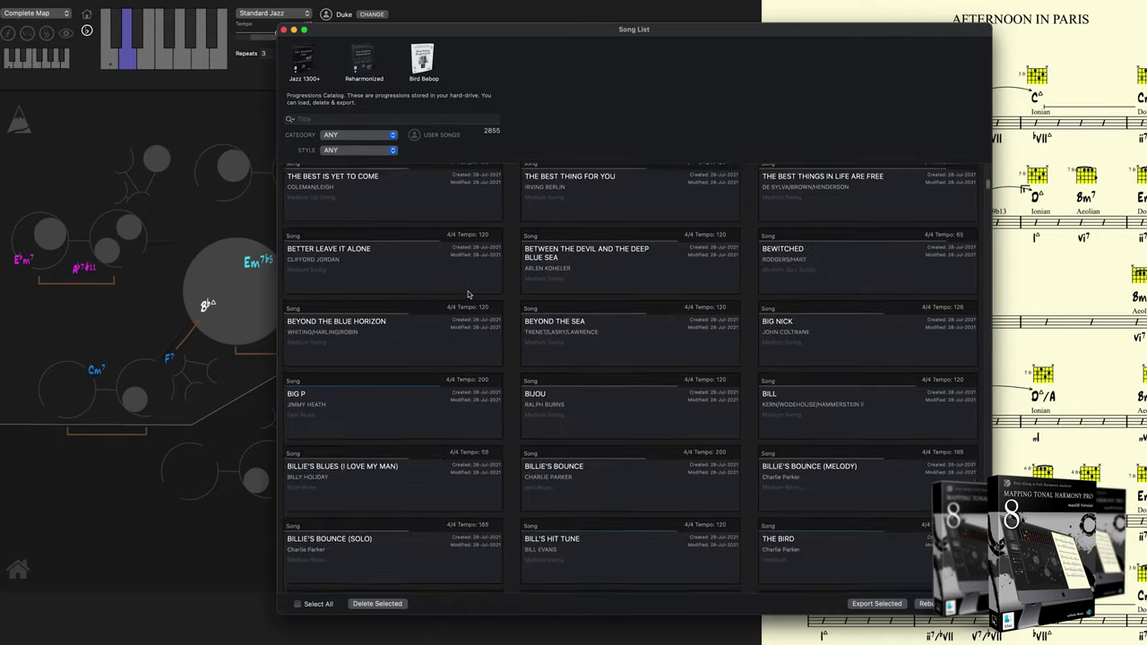
{"action": "scroll", "coordinate": [467, 294], "scroll_direction": "down", "scroll_amount": 15}
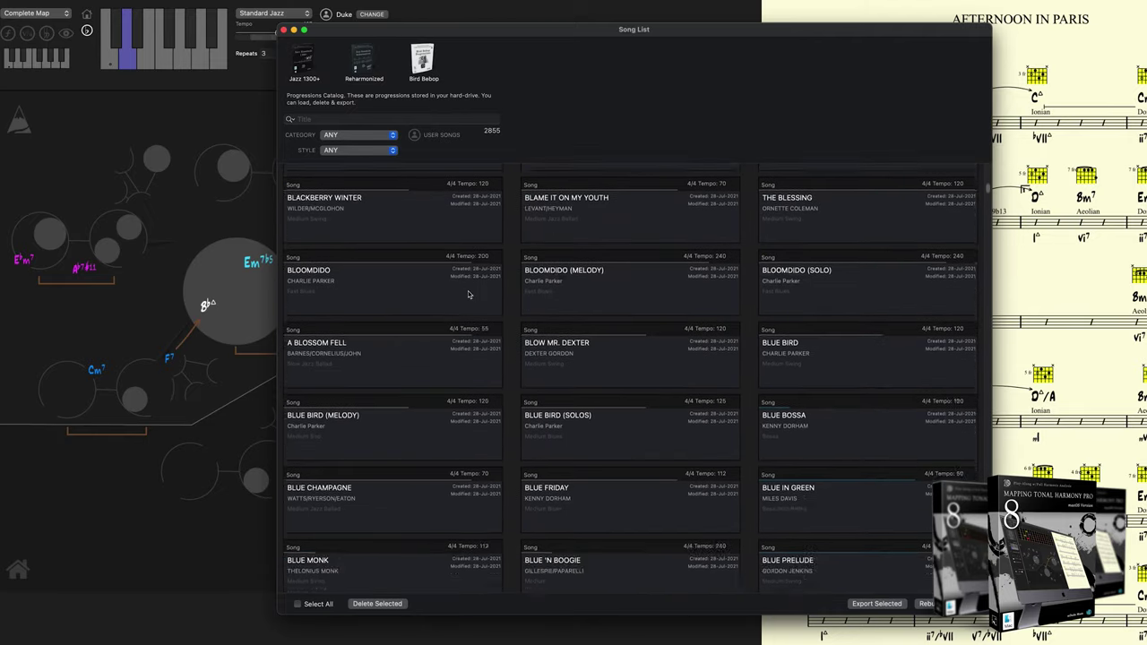
{"action": "scroll", "coordinate": [467, 294], "scroll_direction": "down", "scroll_amount": 15}
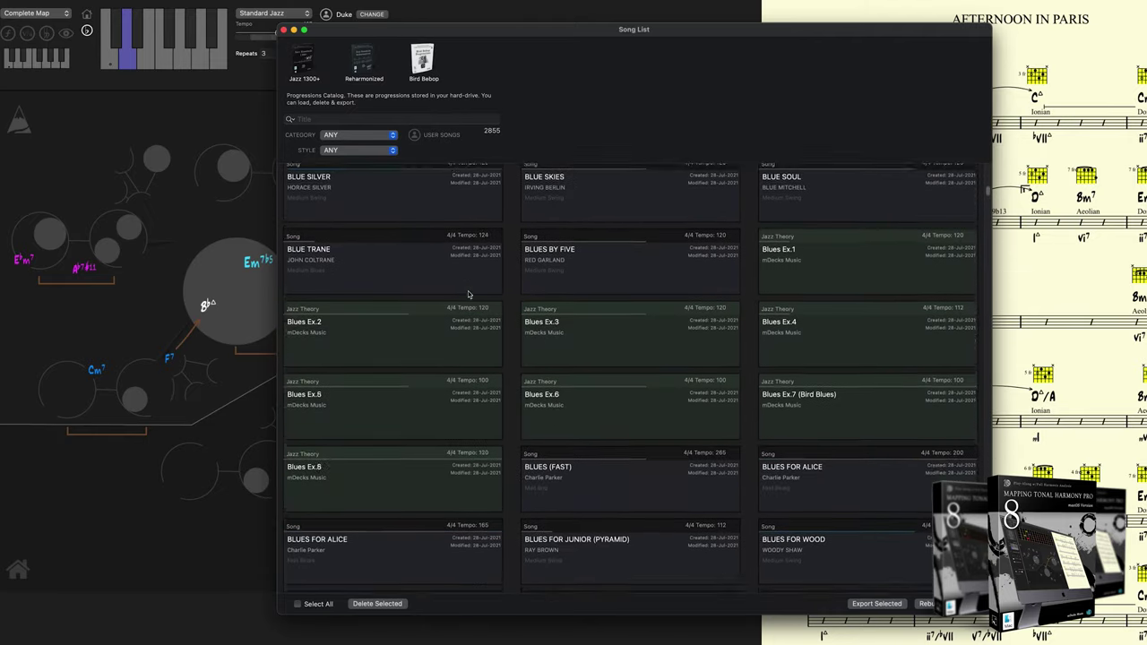
{"action": "left_click", "coordinate": [302, 117]}
{"action": "type", "text": "desa"}
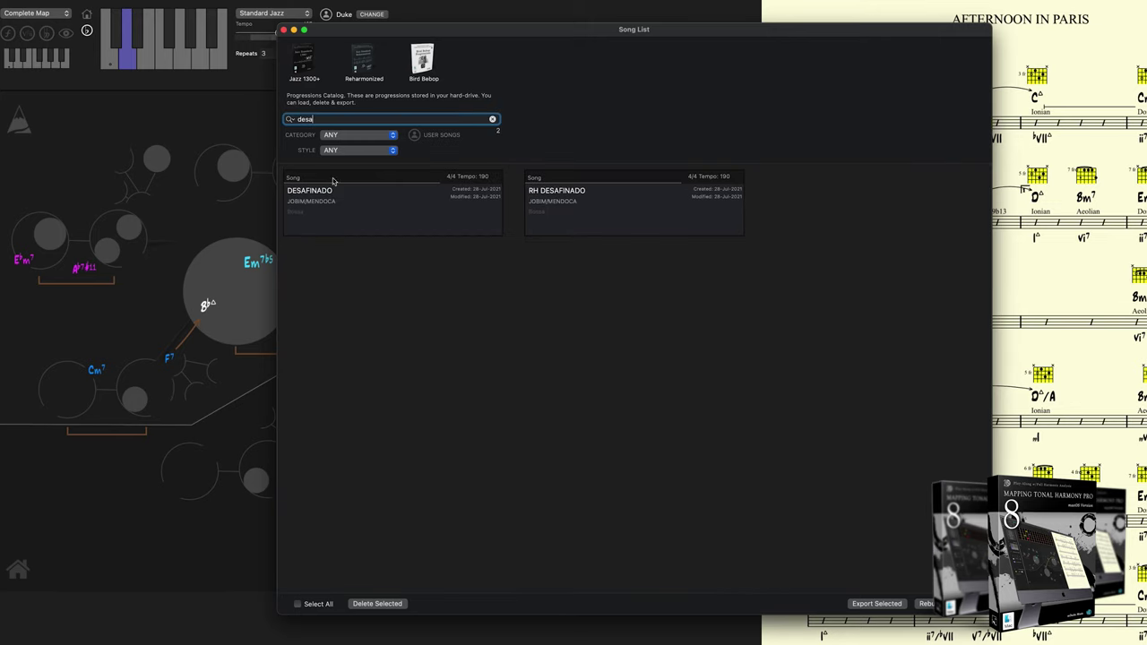
{"action": "key", "text": "Return"}
{"action": "left_click", "coordinate": [284, 30]}
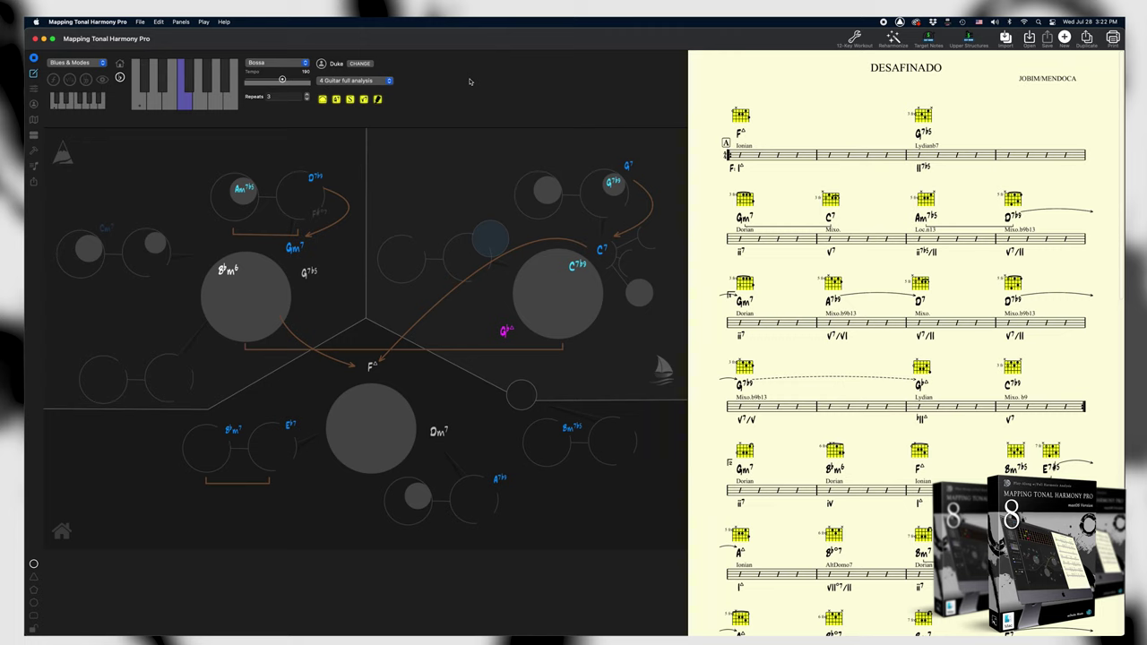
Start Desafinado playing with the Space key.
{"action": "key", "text": "space"}
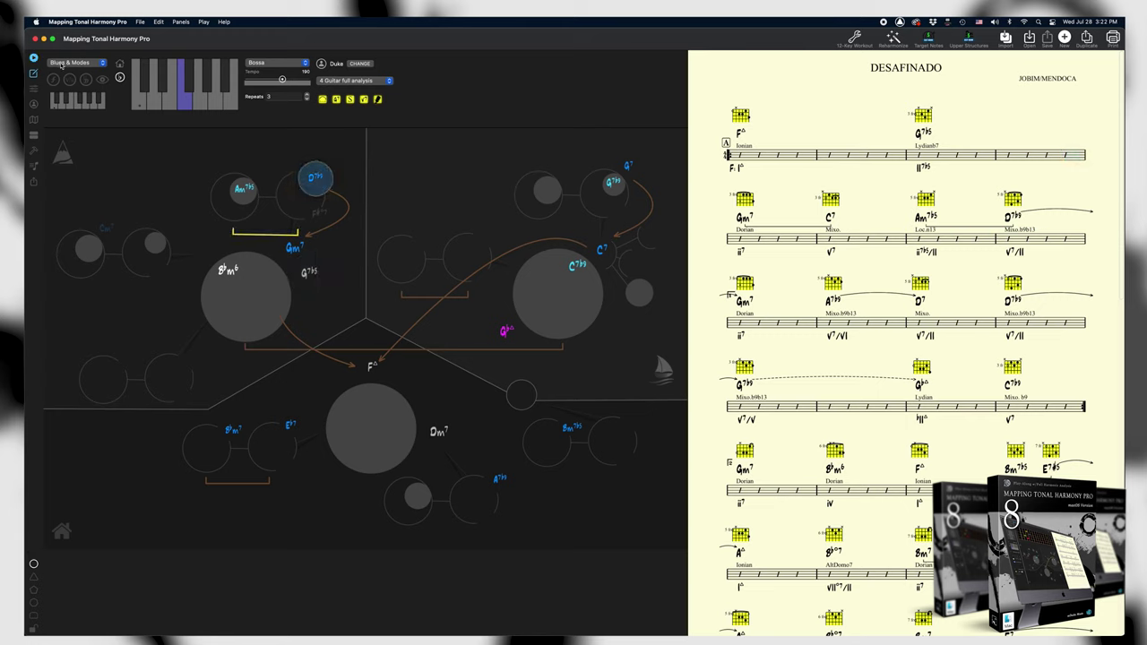
Set the Chords Sound to Nylon Gtr. in the Players instruments and replay Desafinado.
{"action": "left_click", "coordinate": [33, 104]}
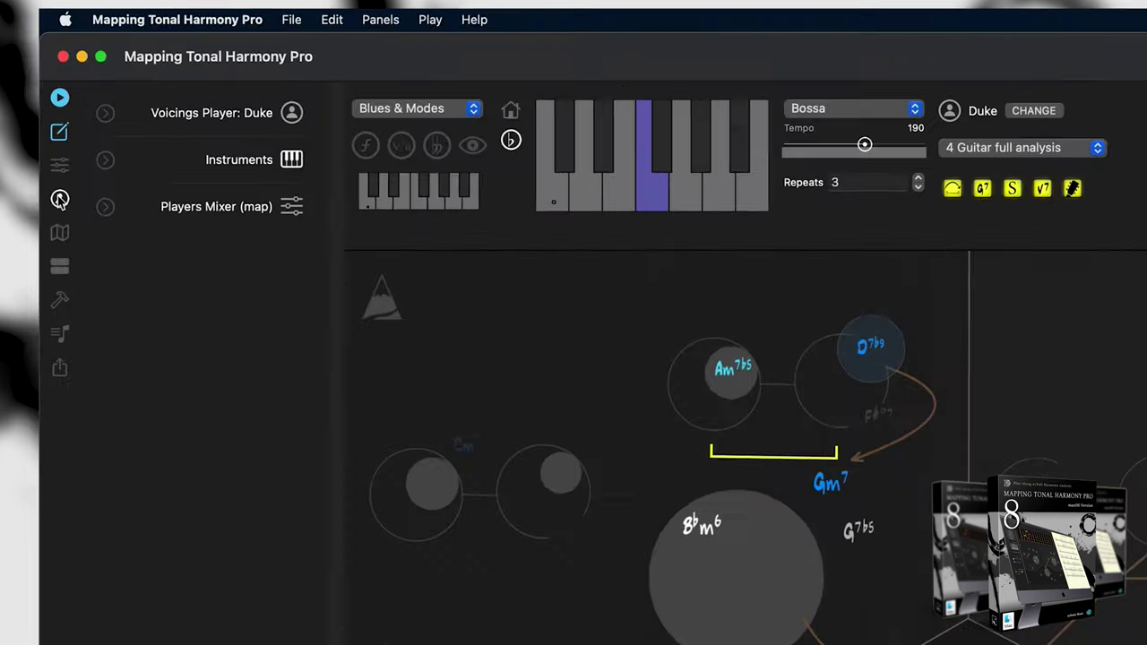
{"action": "left_click", "coordinate": [55, 86]}
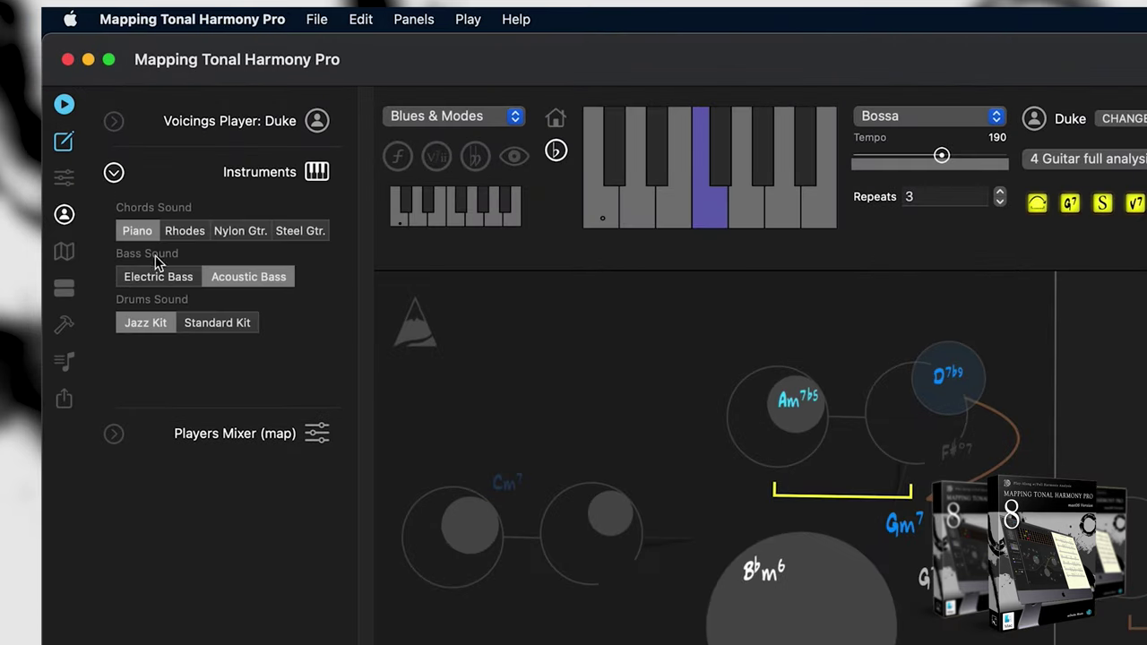
{"action": "left_click", "coordinate": [233, 228]}
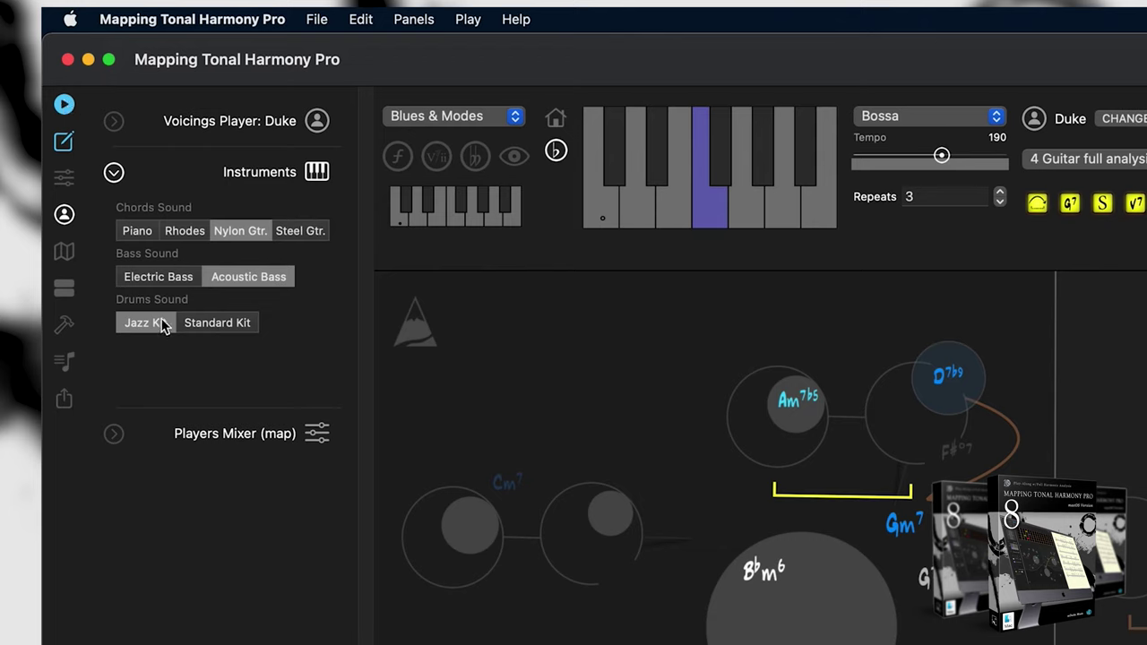
{"action": "key", "text": "space"}
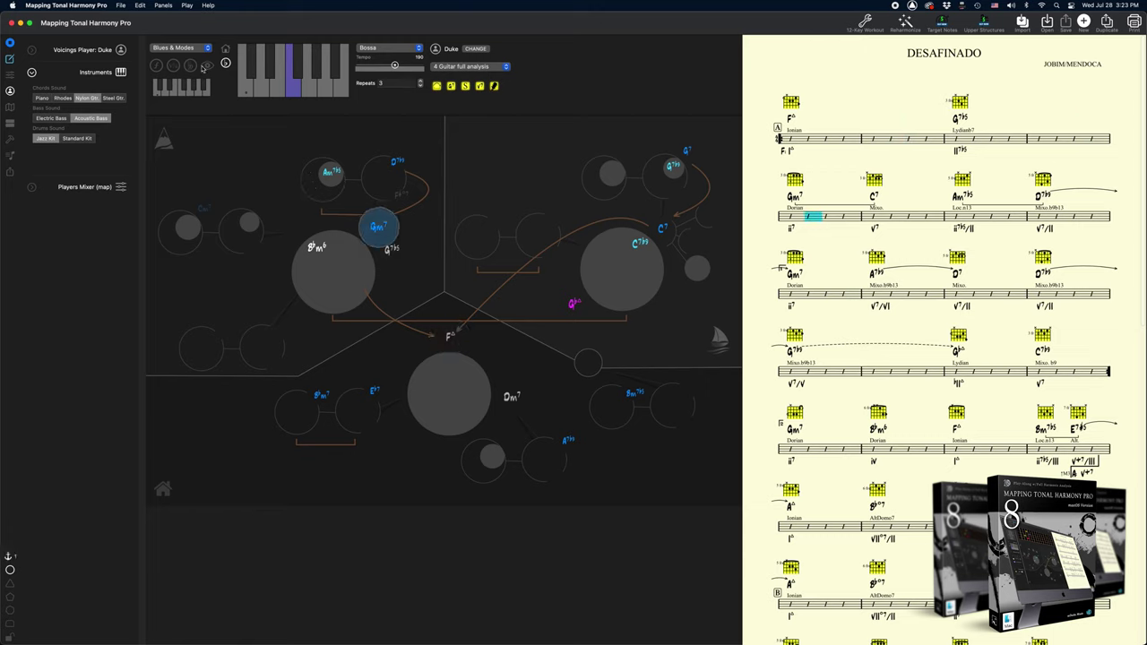
Stop playback and load Joe, the jazz-guitar AI player, as Desafinado's voicings player.
{"action": "left_click", "coordinate": [10, 43]}
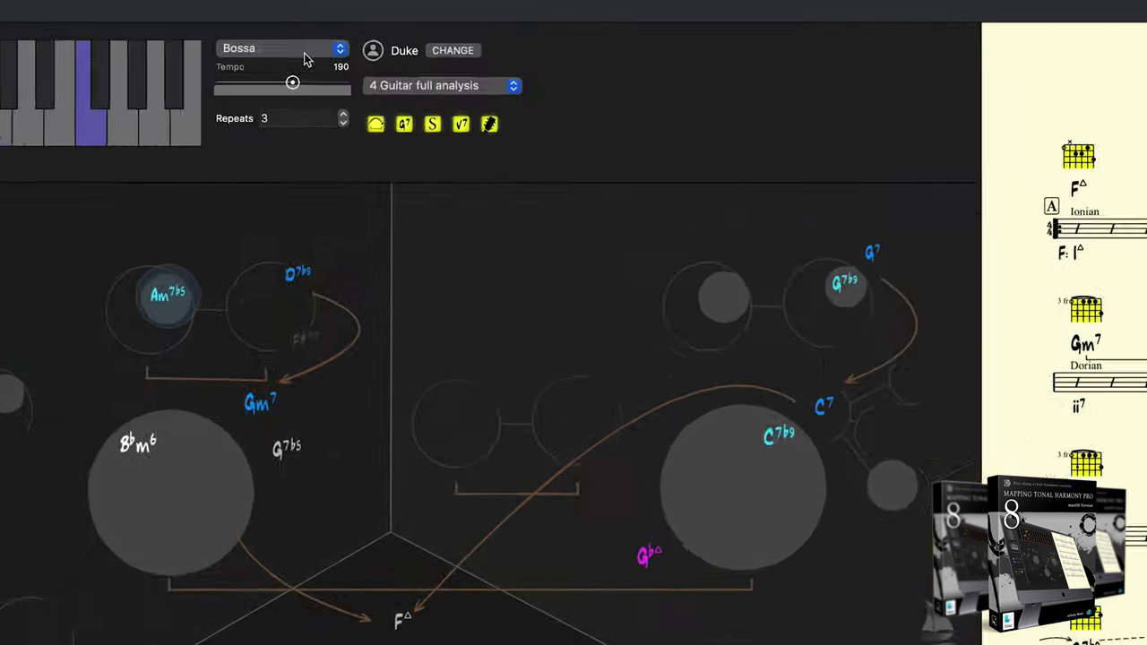
{"action": "left_click", "coordinate": [442, 51]}
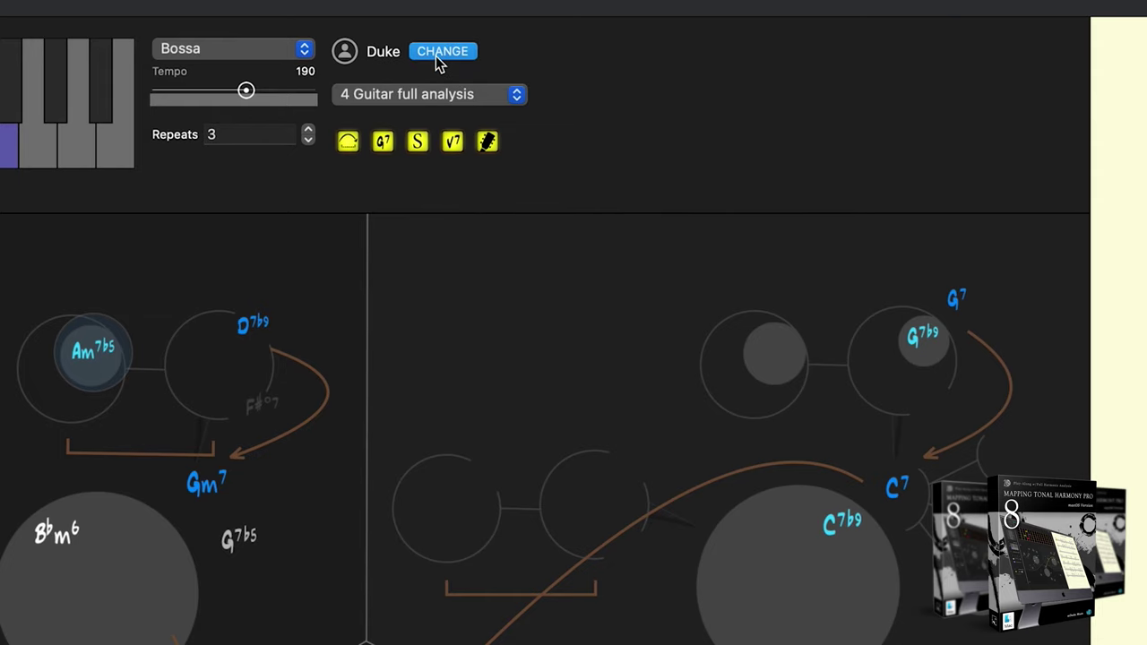
{"action": "scroll", "coordinate": [627, 582], "scroll_direction": "down", "scroll_amount": 5}
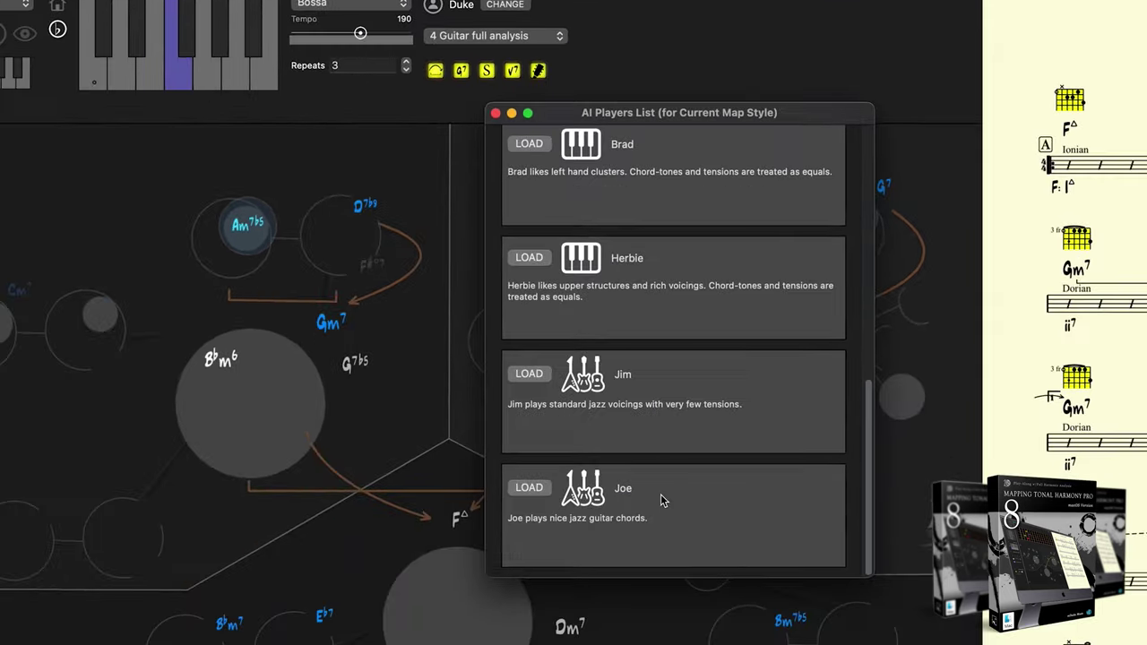
{"action": "left_click", "coordinate": [529, 488]}
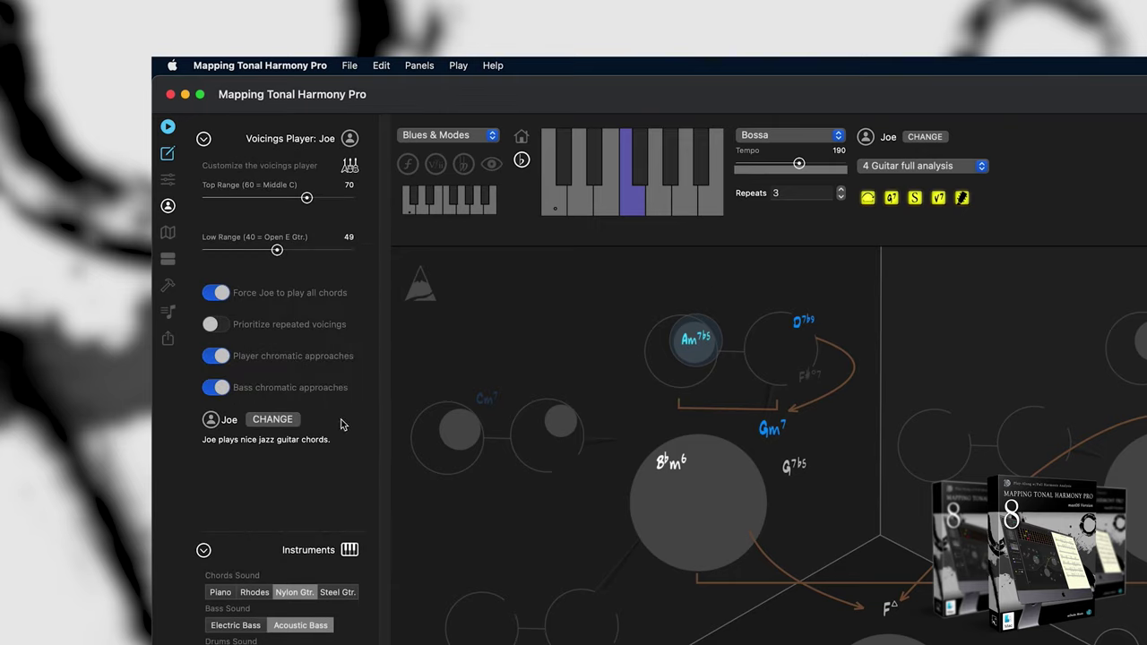
Make Joe play every chord, prioritize repeated voicings, and turn off bass chromatic approaches.
{"action": "left_click", "coordinate": [226, 299]}
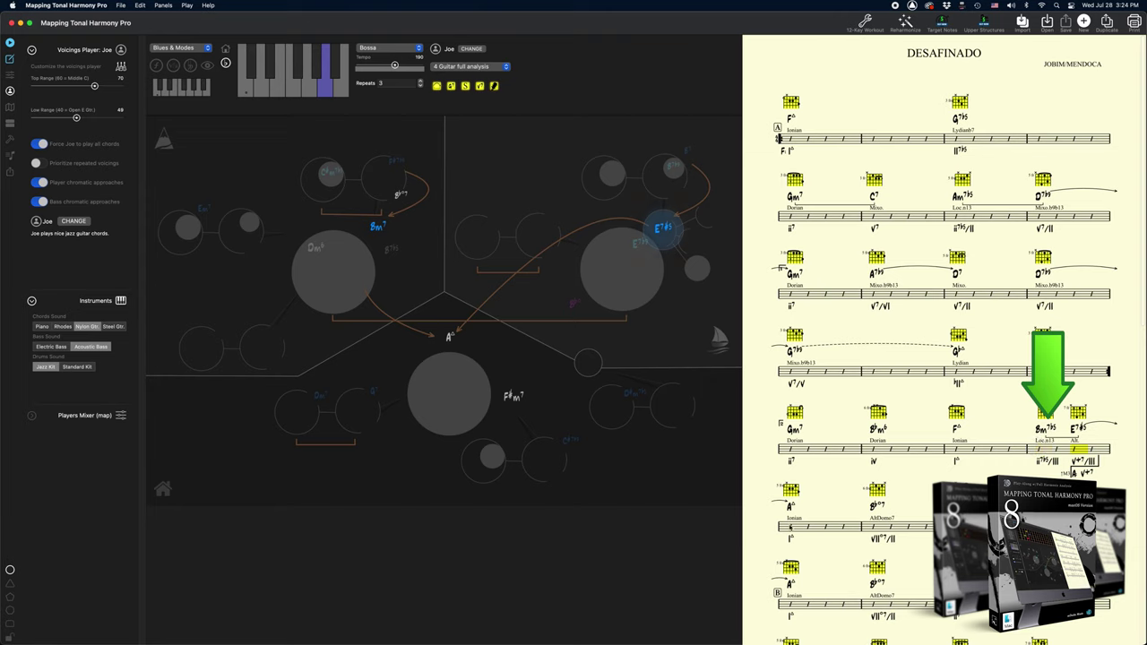
{"action": "left_click", "coordinate": [37, 163]}
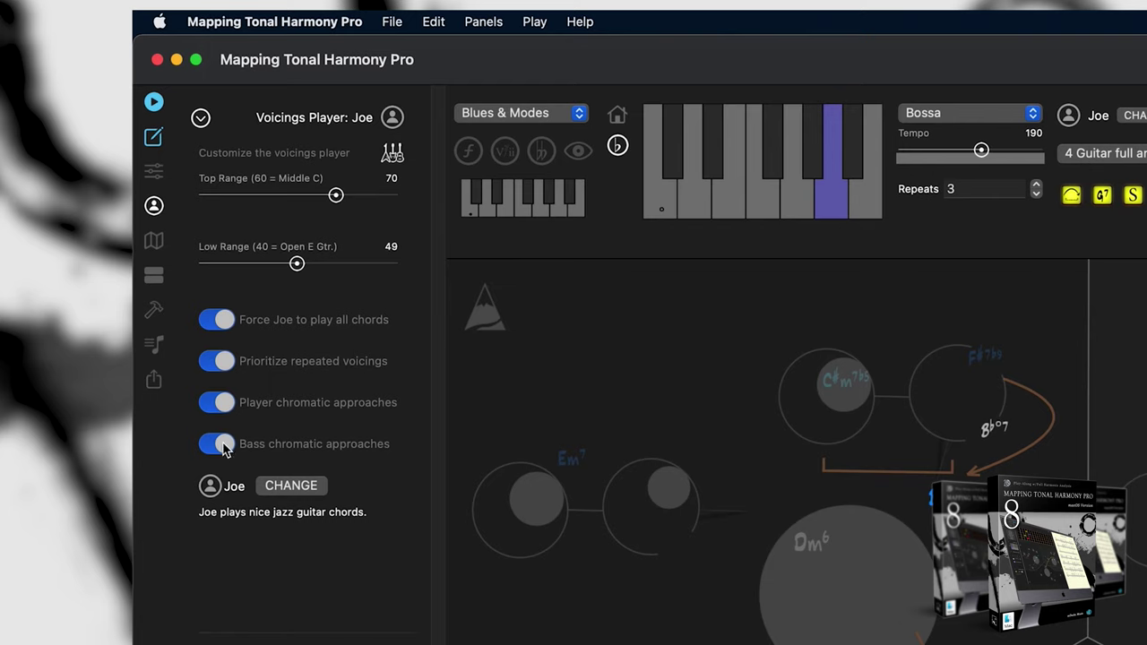
{"action": "left_click", "coordinate": [227, 445]}
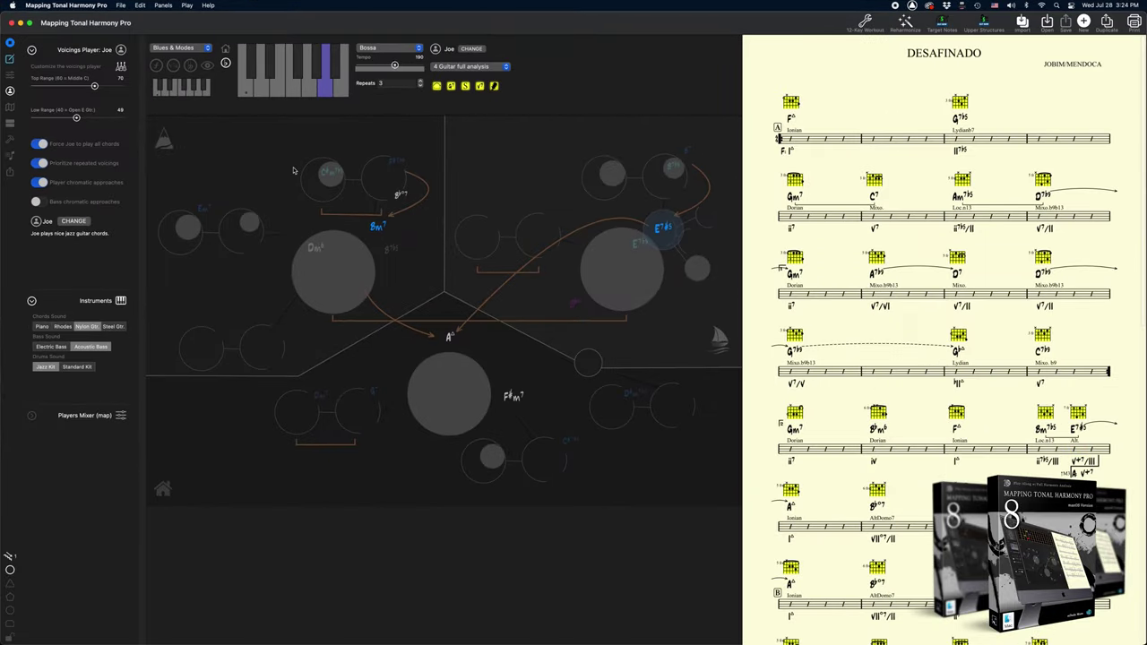
Resume Desafinado playback and show the tempo, mixer and groove play-along settings.
{"action": "key", "text": "space"}
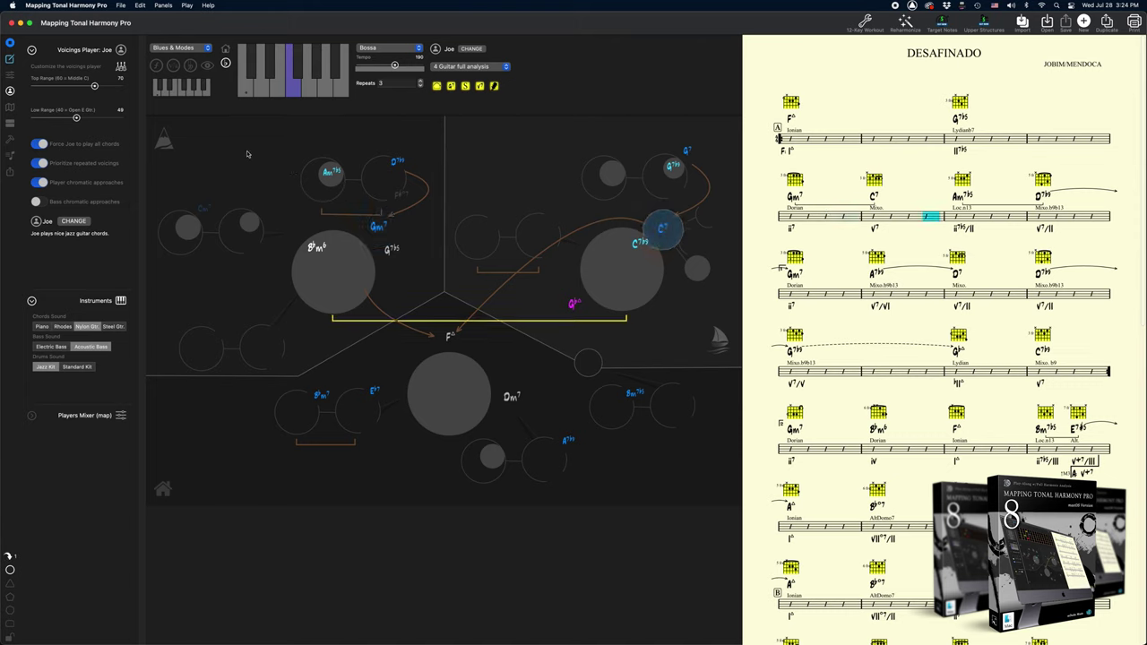
{"action": "left_click", "coordinate": [10, 77]}
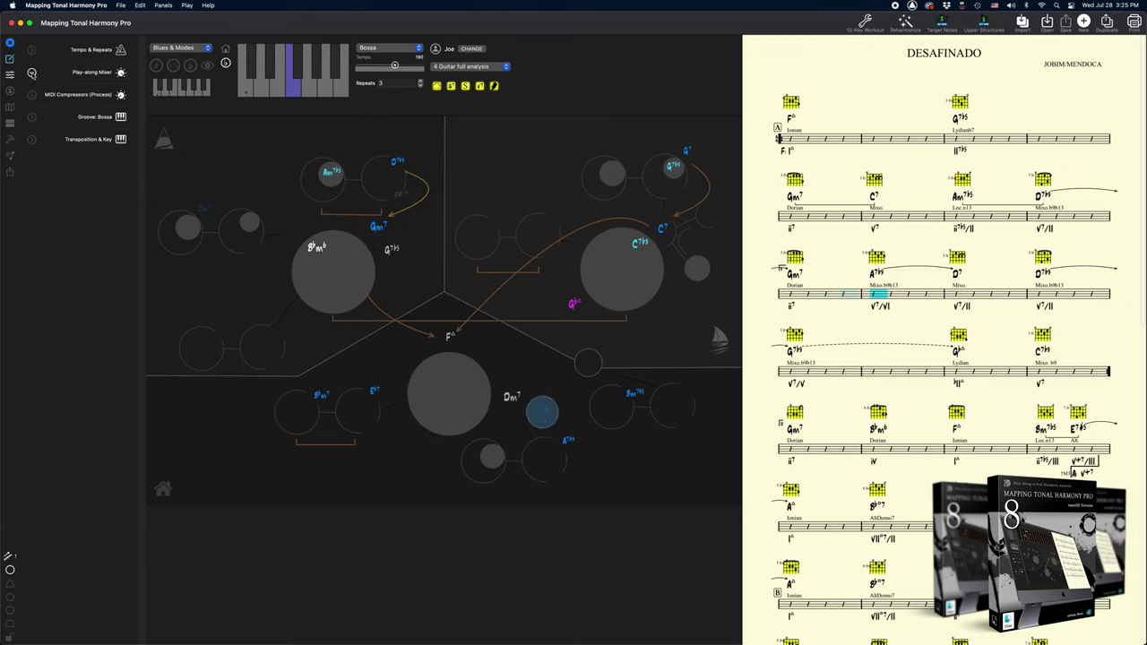
Set the play-along mixer to bass 0.96, drums 0.43, reverb 0.56, piano 0.58, then save.
{"action": "left_click", "coordinate": [33, 73]}
{"action": "left_click_drag", "start_coordinate": [79, 222], "coordinate": [85, 223]}
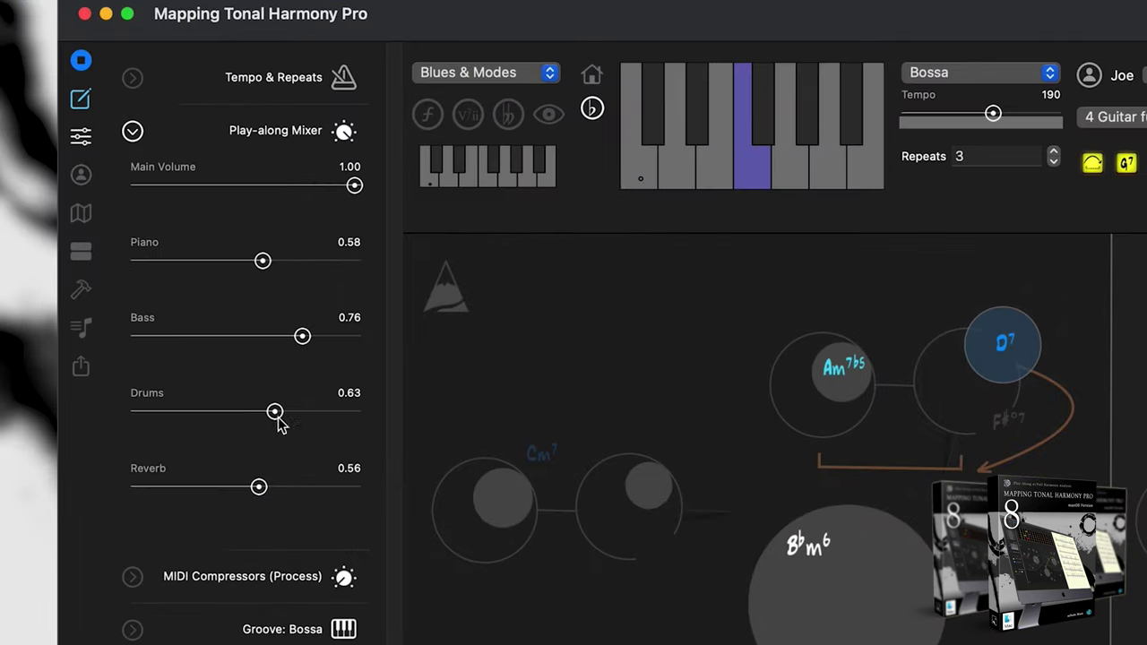
{"action": "left_click_drag", "start_coordinate": [302, 337], "coordinate": [346, 337]}
{"action": "left_click_drag", "start_coordinate": [262, 261], "coordinate": [252, 261]}
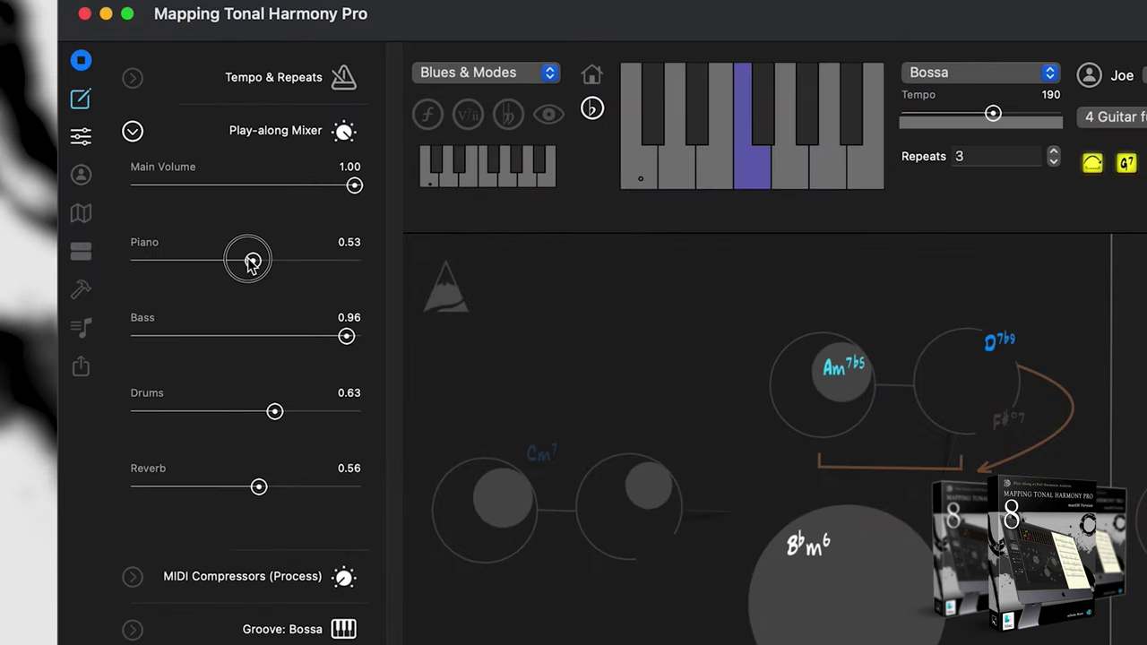
{"action": "left_click_drag", "start_coordinate": [273, 411], "coordinate": [230, 412]}
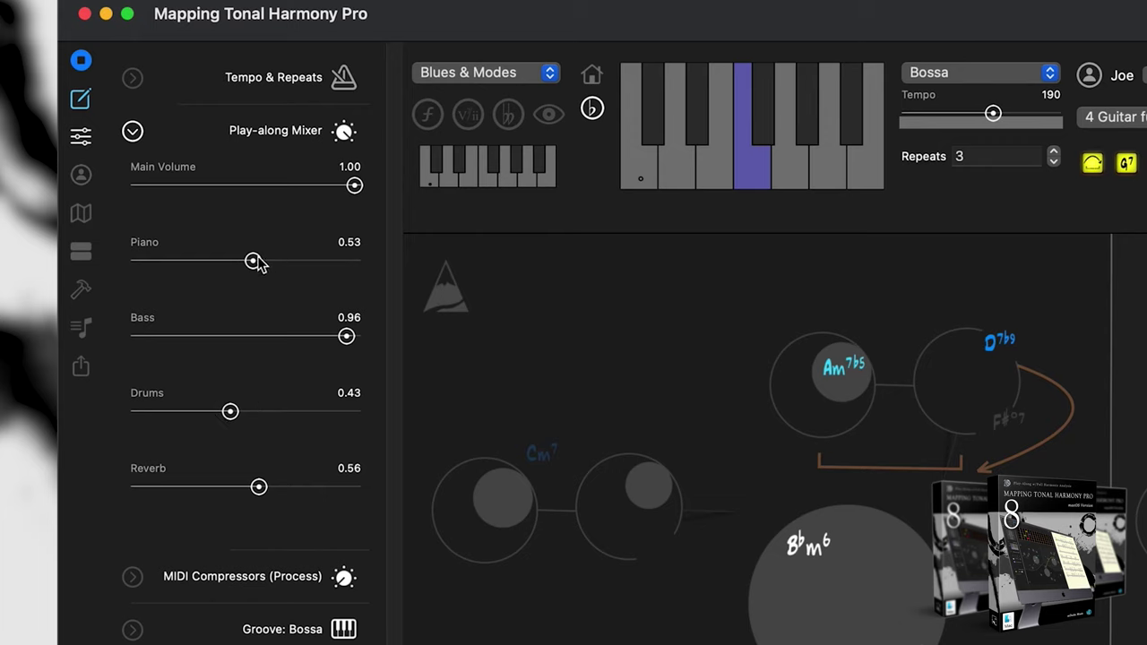
{"action": "left_click_drag", "start_coordinate": [255, 260], "coordinate": [266, 261]}
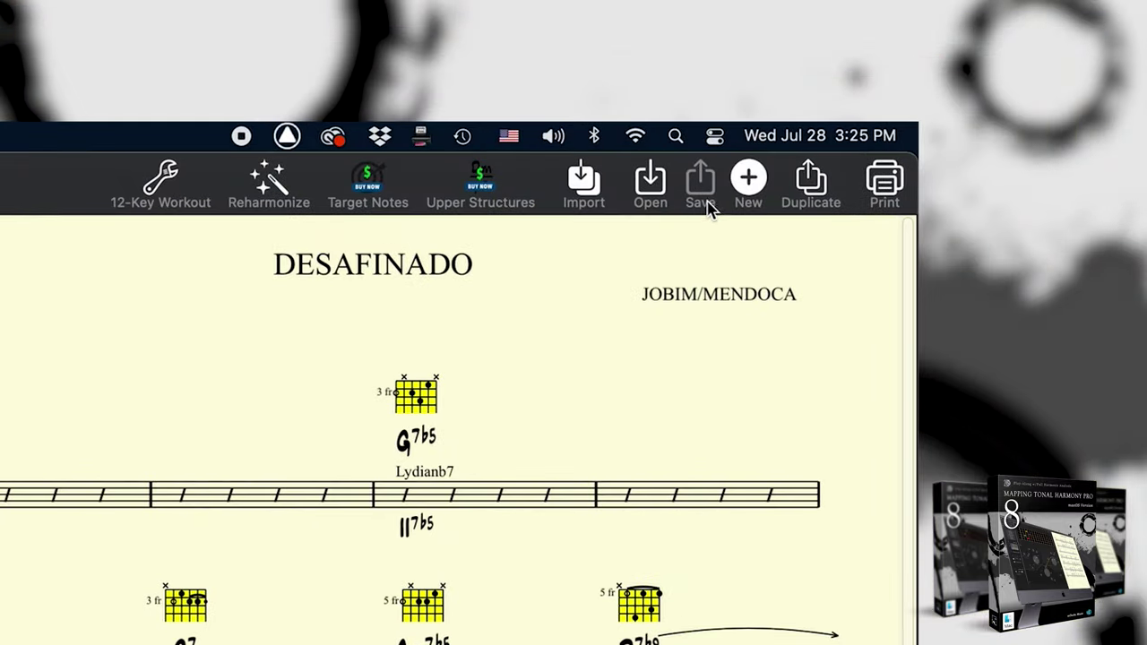
{"action": "left_click", "coordinate": [702, 206]}
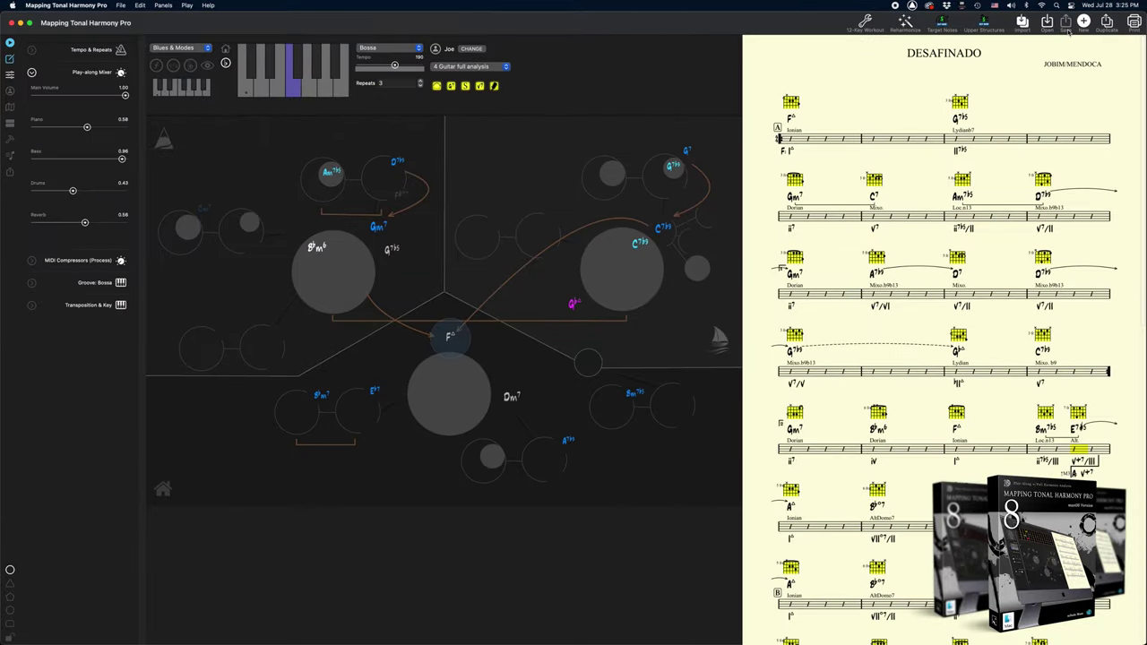
Search the song list for 'c-', load C-JAM BLUES and start it playing.
{"action": "left_click", "coordinate": [1047, 25]}
{"action": "left_click", "coordinate": [254, 137]}
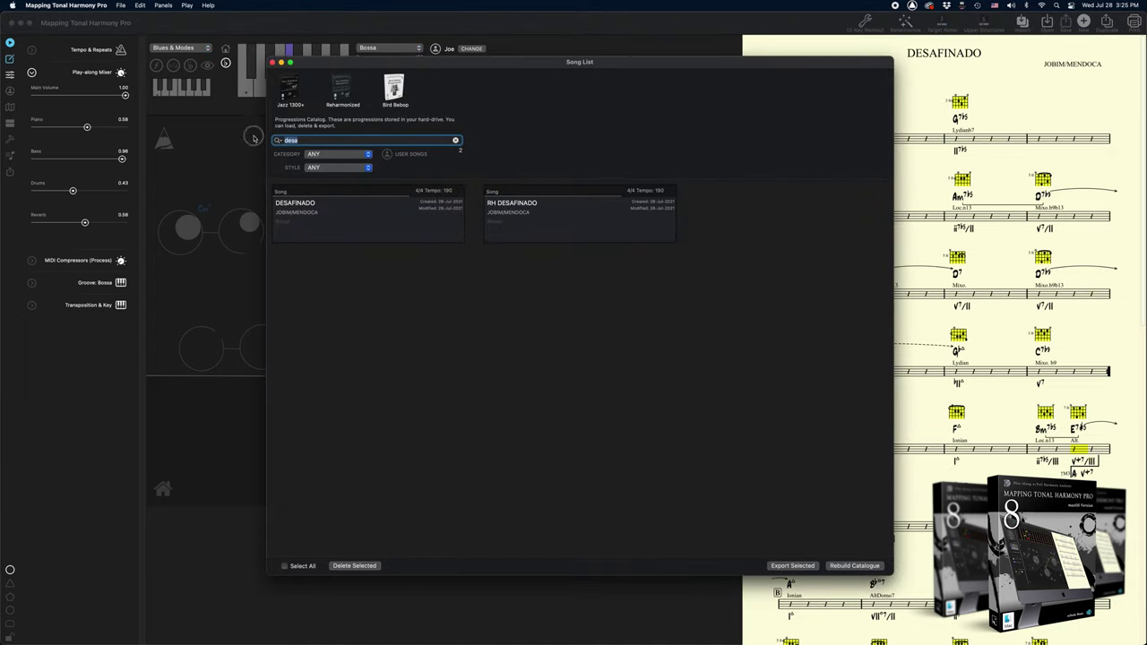
{"action": "type", "text": "c-"}
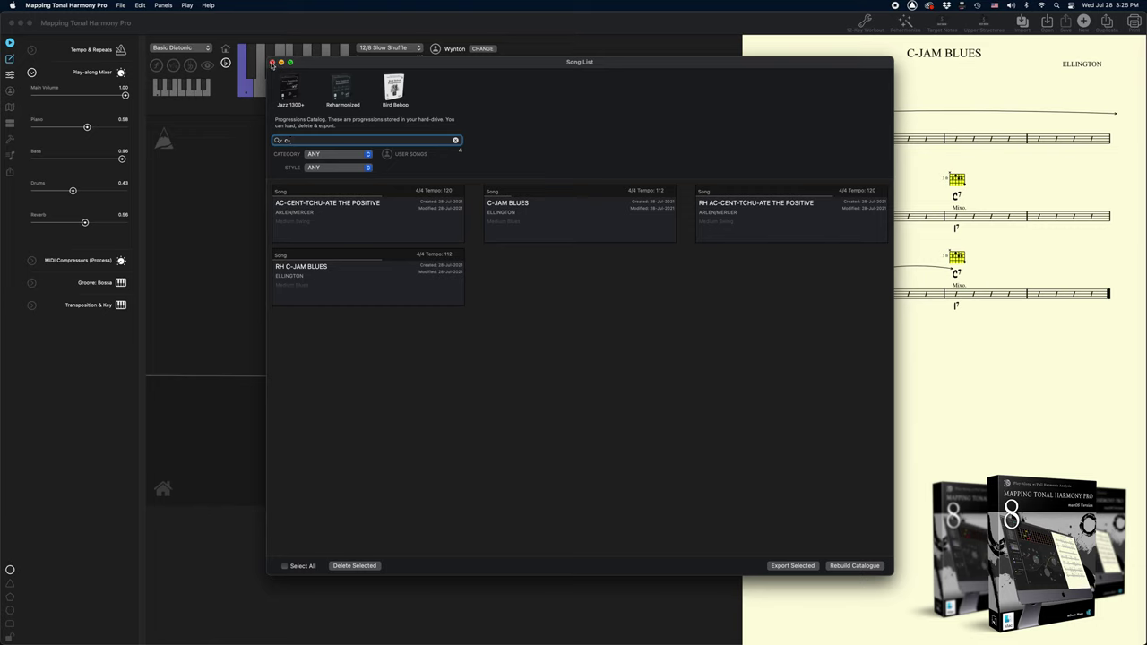
{"action": "left_click", "coordinate": [273, 63]}
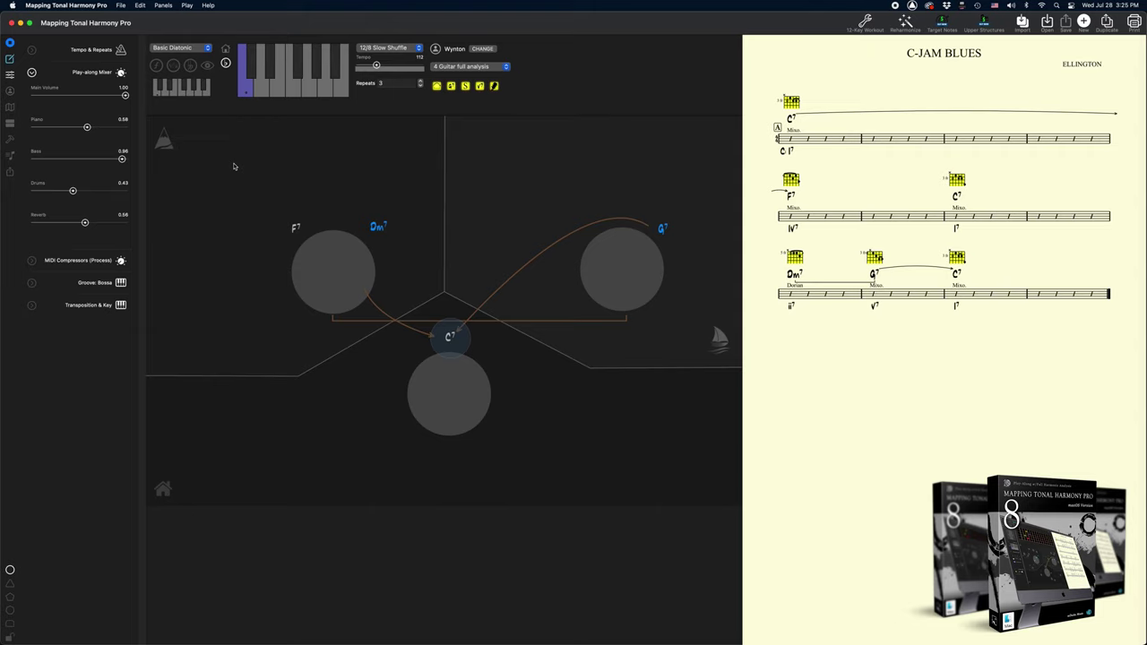
{"action": "key", "text": "space"}
Switch the chord instrument to Piano and show Wynton's Voicings Player settings.
{"action": "left_click", "coordinate": [10, 91]}
{"action": "left_click", "coordinate": [31, 72]}
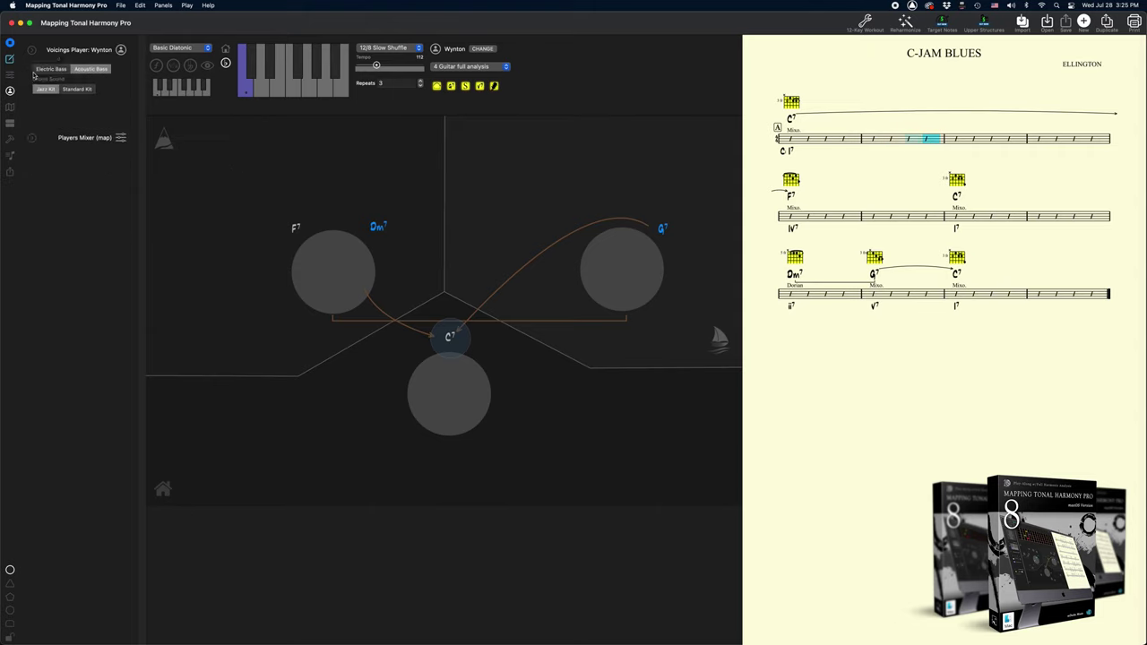
{"action": "left_click", "coordinate": [42, 99]}
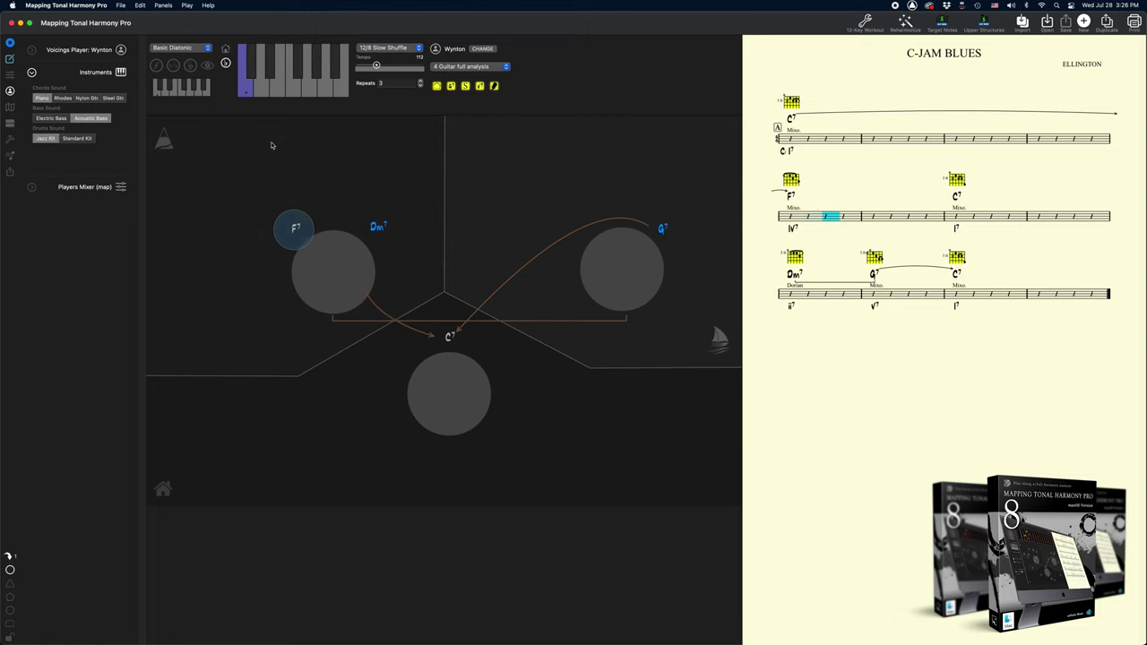
{"action": "left_click", "coordinate": [31, 49]}
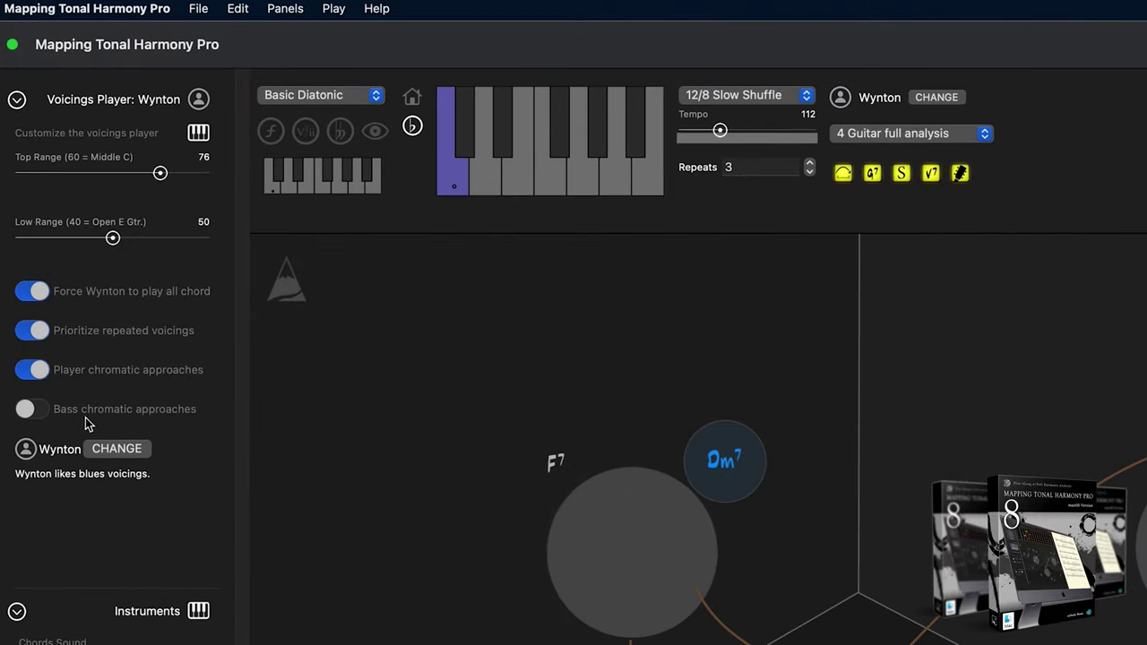
Choose the Gospel groove at tempo 98 and load McCoy as the voicings player.
{"action": "left_click", "coordinate": [755, 95]}
{"action": "mouse_move", "coordinate": [750, 9]}
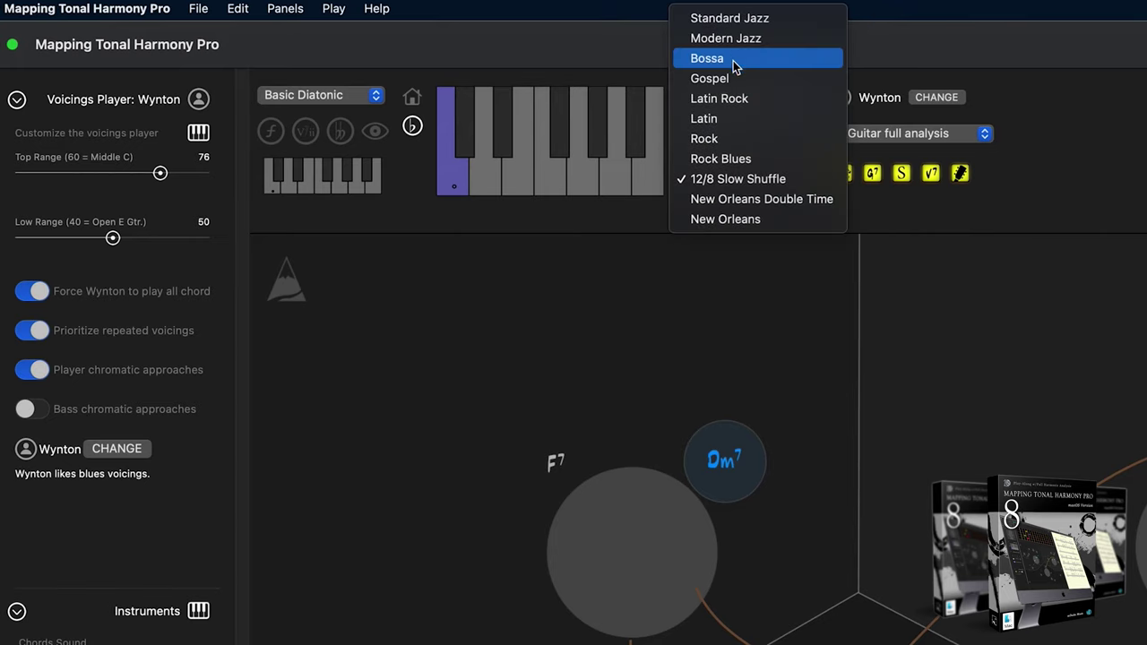
{"action": "left_click_drag", "start_coordinate": [722, 132], "coordinate": [714, 135]}
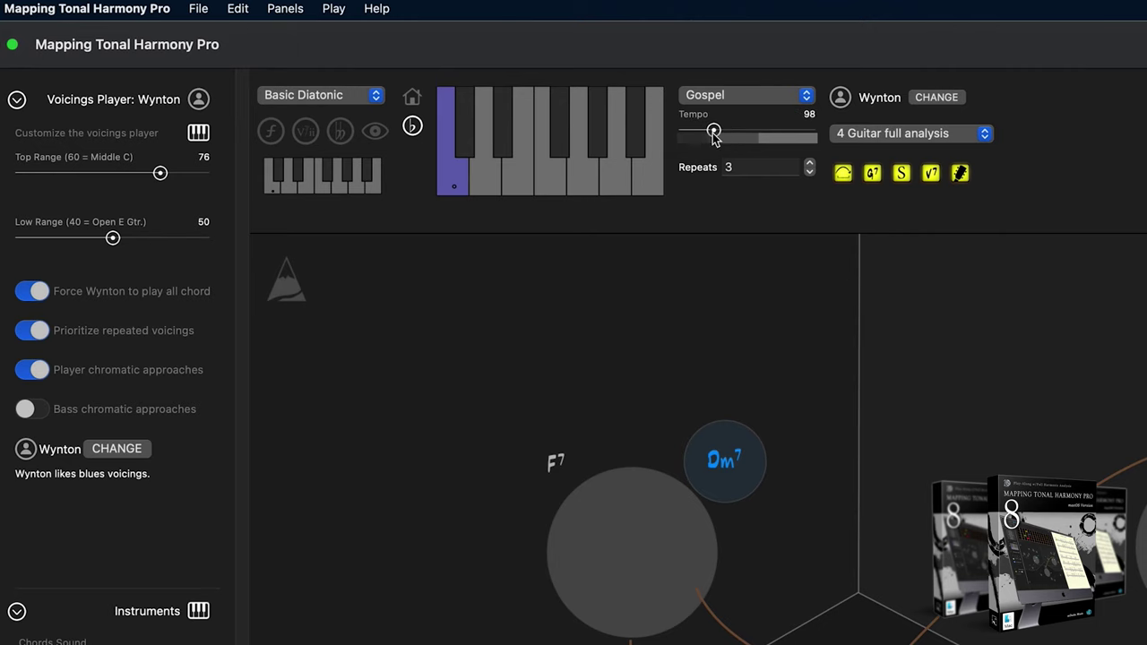
{"action": "left_click", "coordinate": [936, 99]}
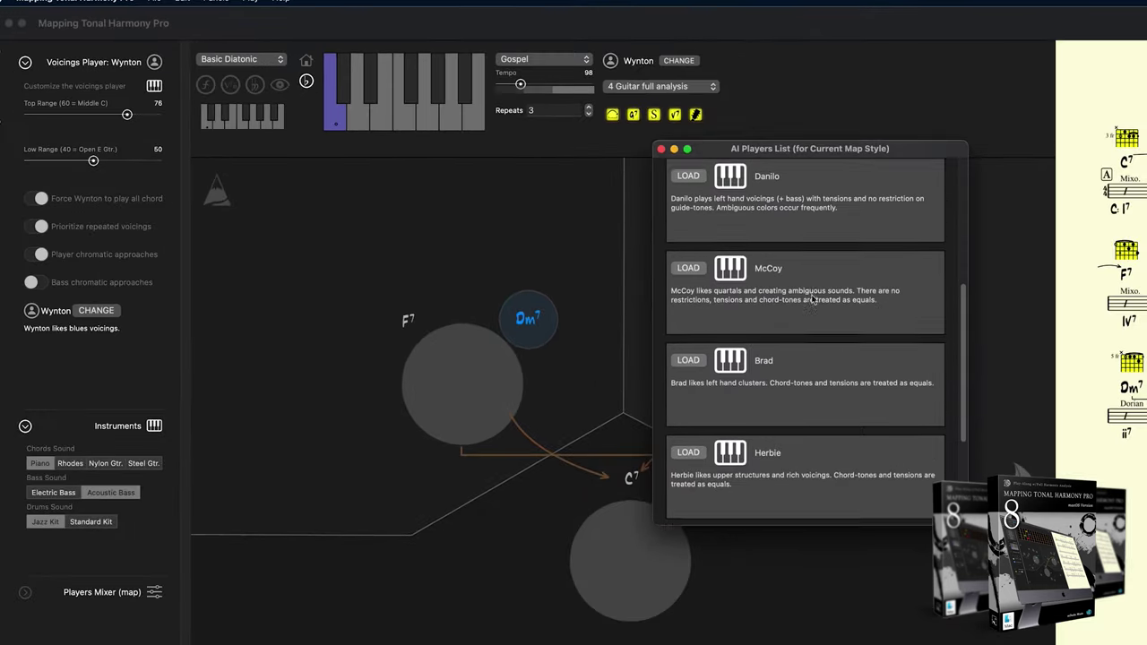
{"action": "scroll", "coordinate": [797, 305], "scroll_direction": "up", "scroll_amount": 2}
{"action": "left_click", "coordinate": [688, 311]}
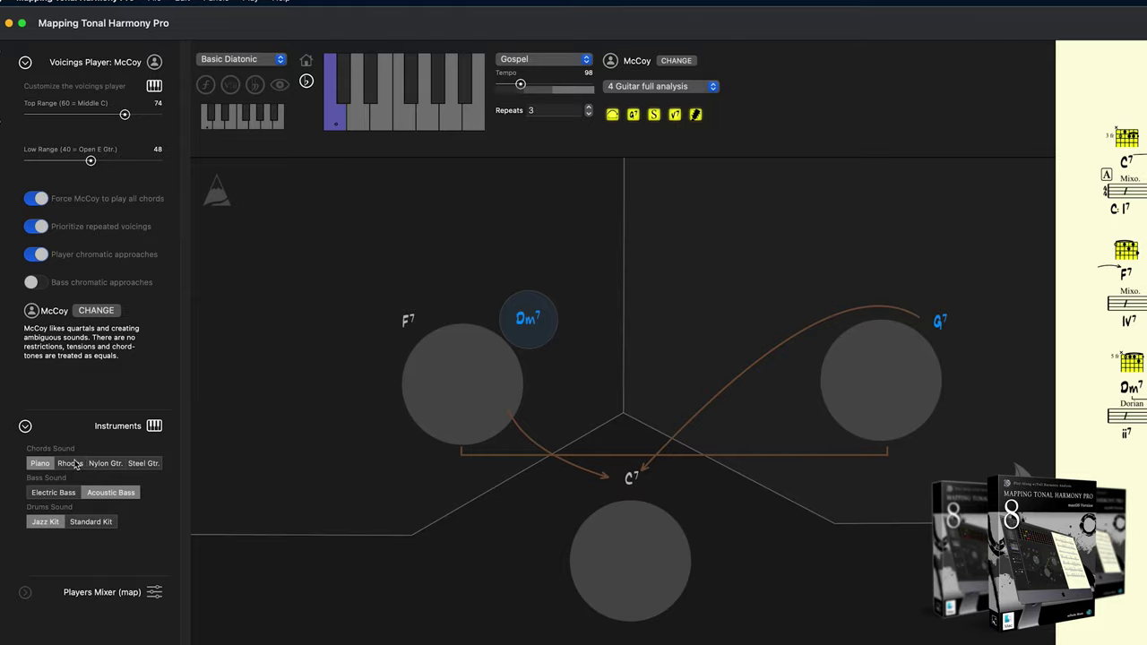
Set the instruments to Rhodes chords, Electric Bass and Standard Kit drums.
{"action": "left_click", "coordinate": [75, 463]}
{"action": "left_click", "coordinate": [53, 492]}
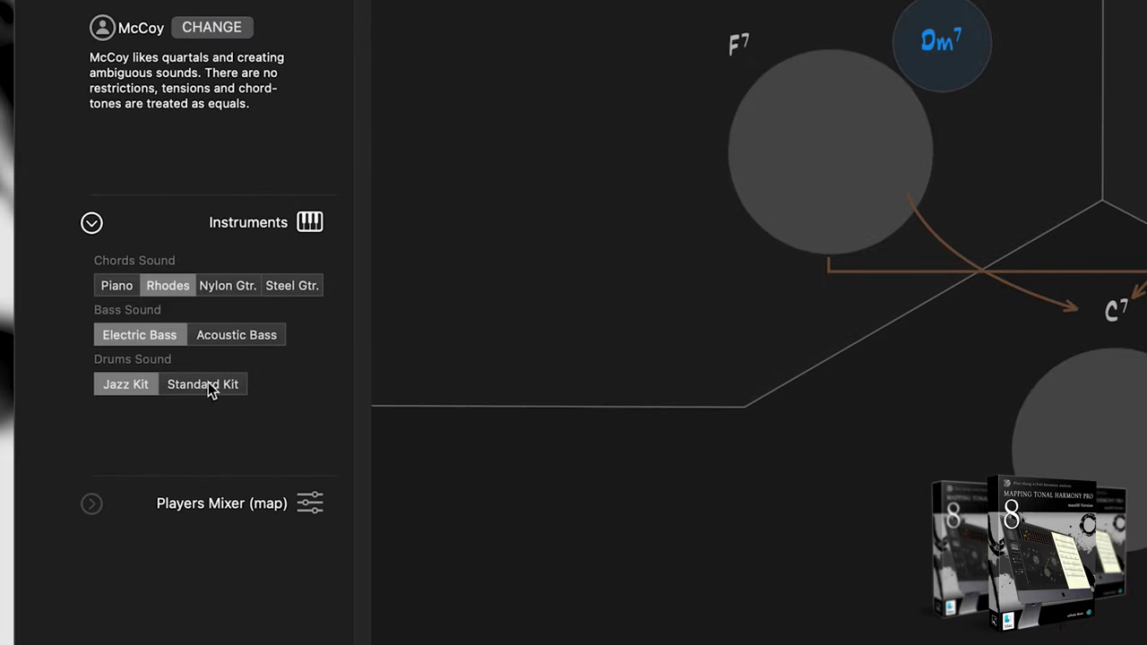
{"action": "left_click", "coordinate": [212, 387]}
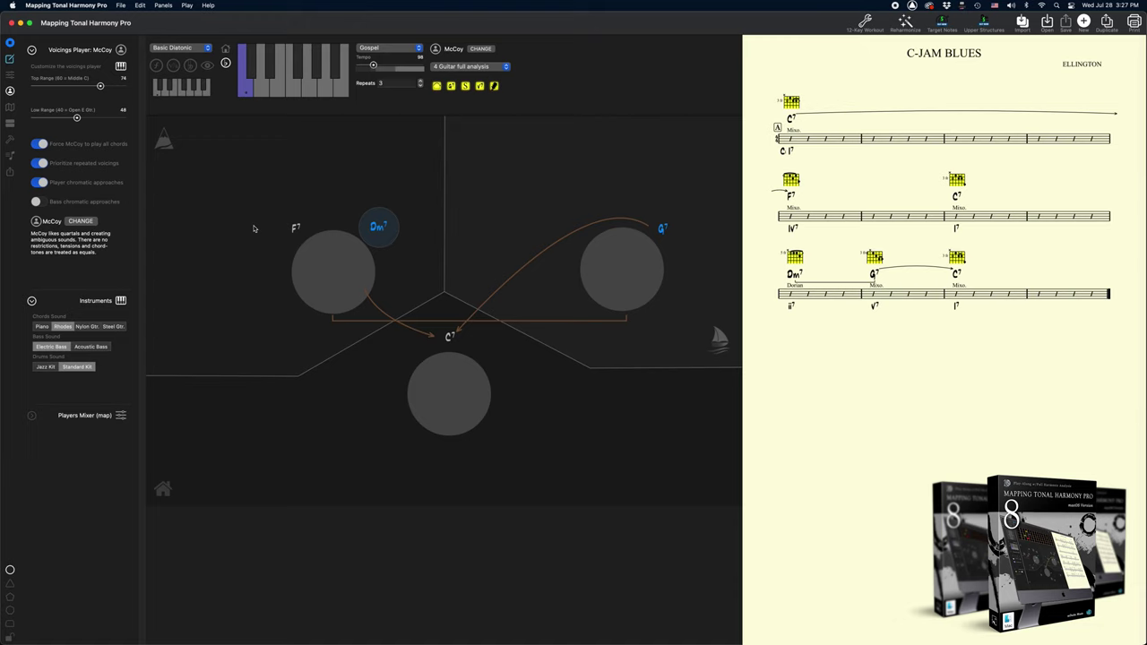
Start C-Jam Blues playing with the Gospel groove and McCoy on Rhodes.
{"action": "key", "text": "space"}
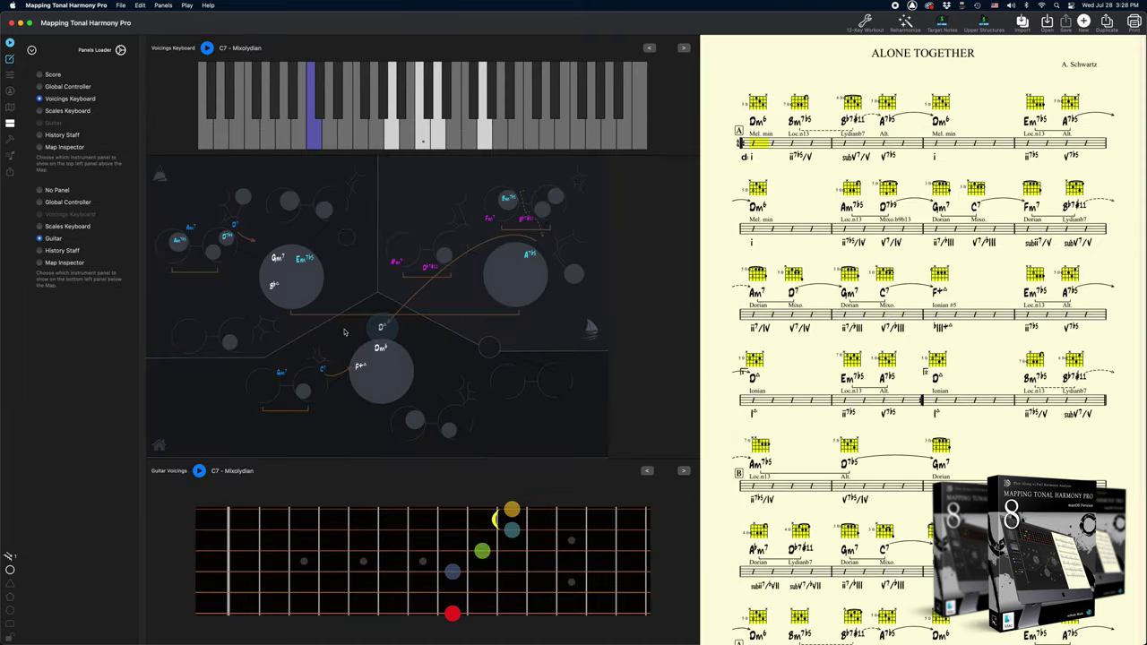
Hear Dmaj7 and Dm6 on the map, then play C-Jam Blues from its opening C7 bar.
{"action": "left_click", "coordinate": [383, 332]}
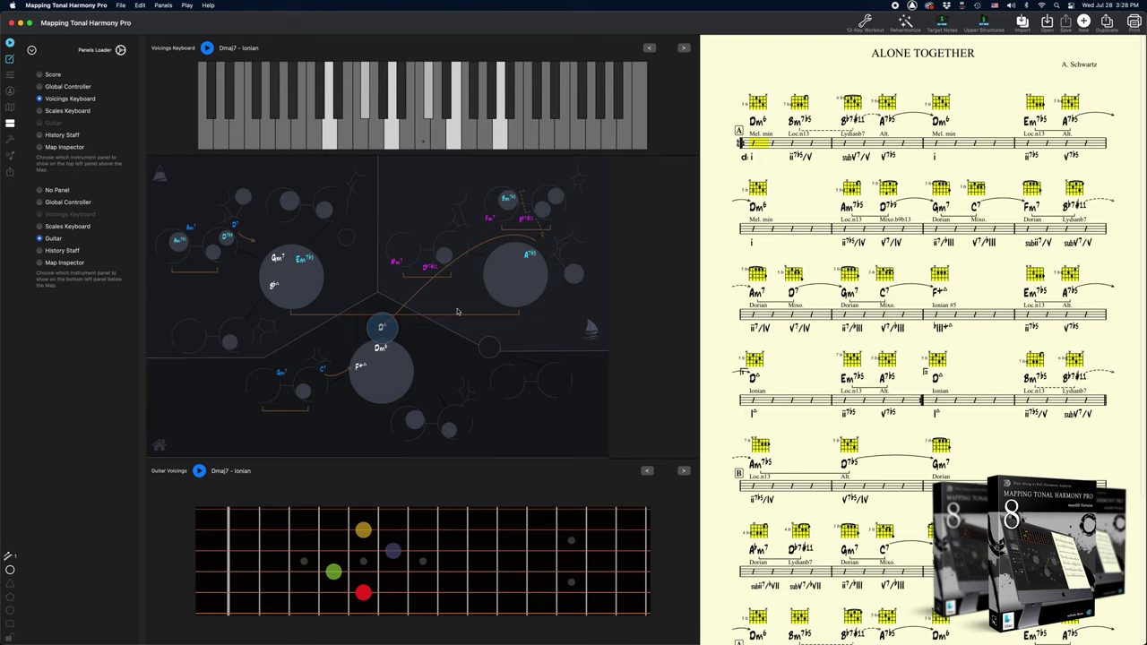
{"action": "left_click", "coordinate": [374, 348]}
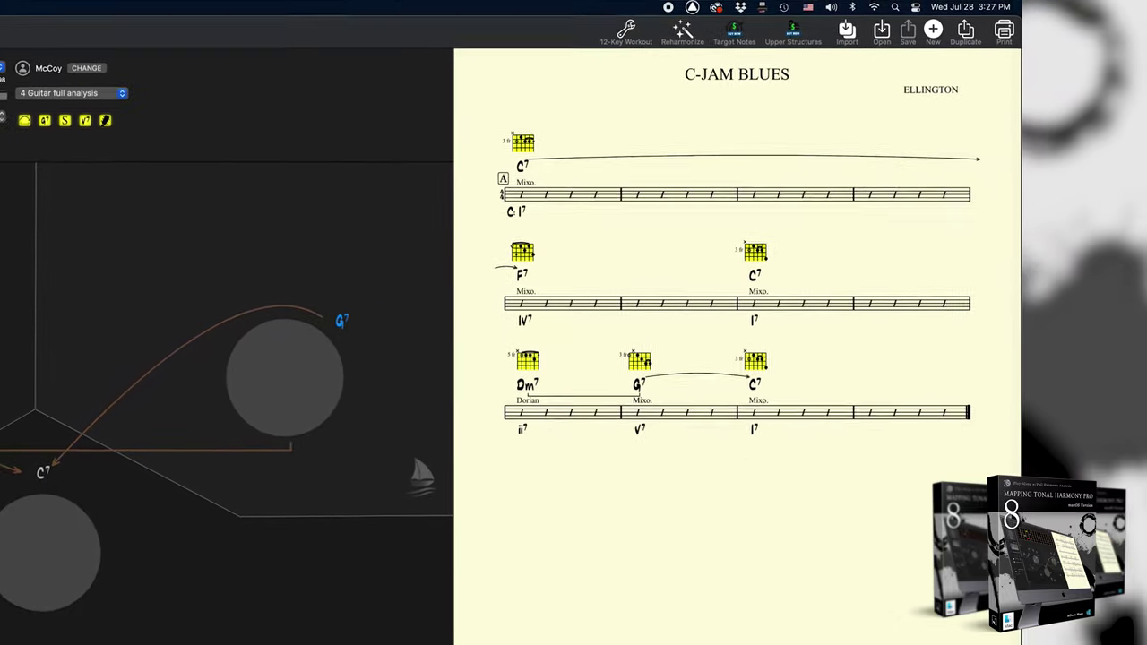
{"action": "key", "text": "space"}
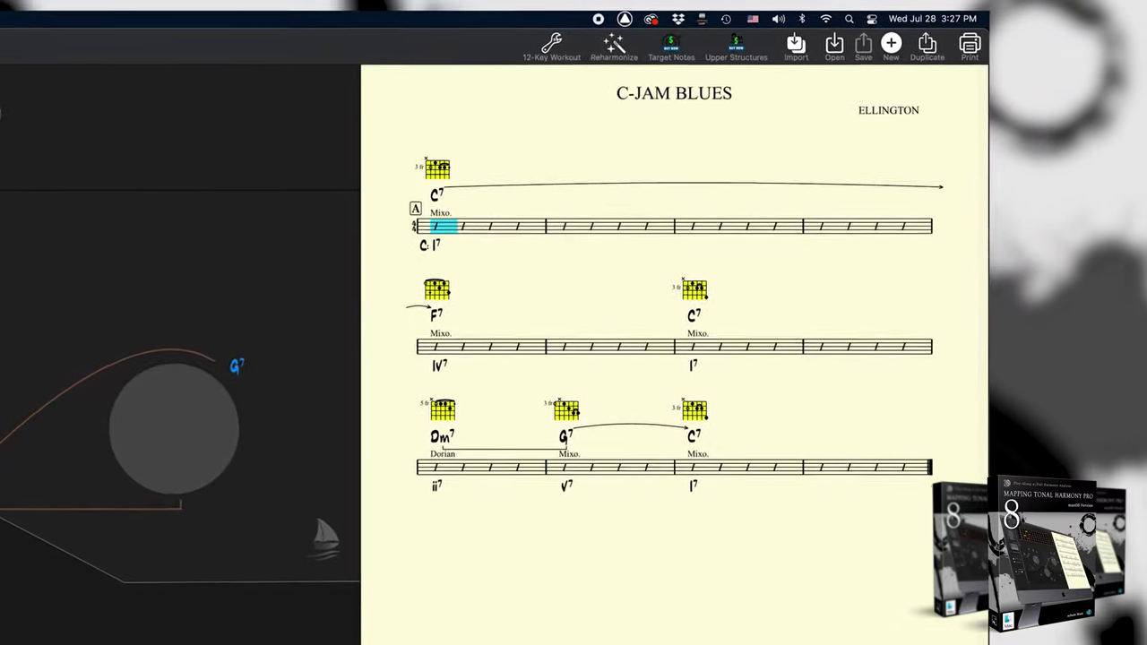